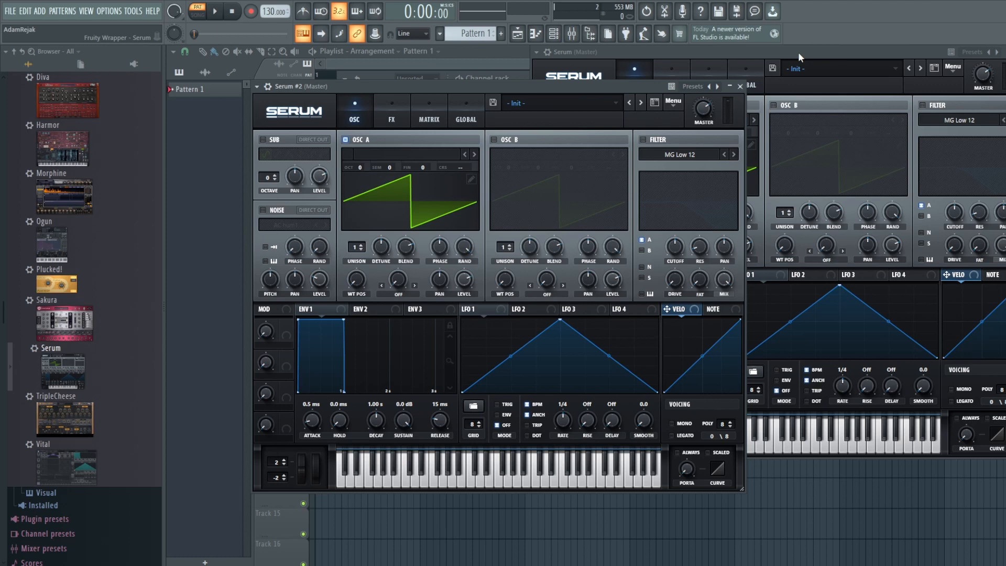
Step: Put the Serum (Master) window in front of the Serum #2 window
left_click(798, 52)
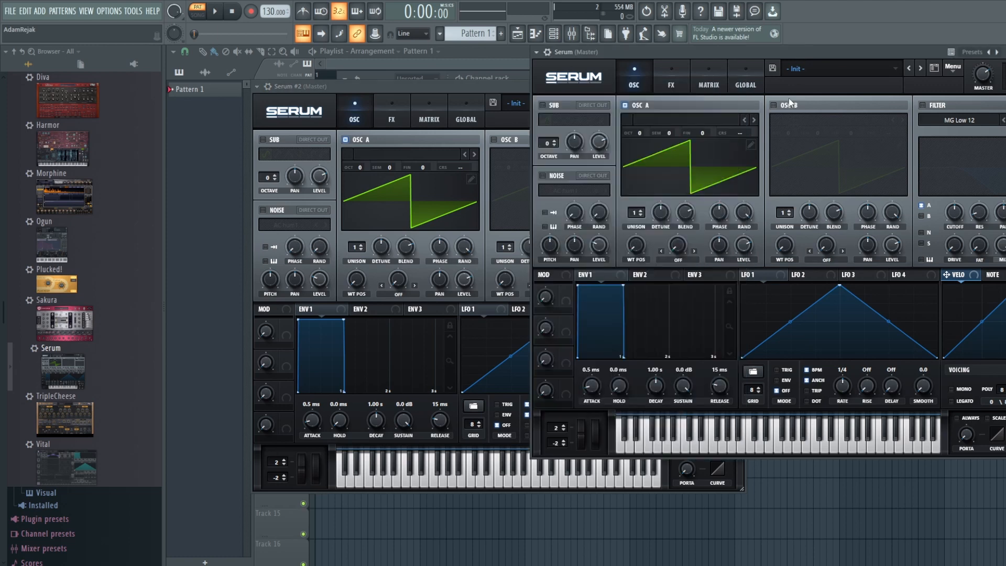
Step: Load PD - Backyard Neighbour into Serum (Master), review its FX and OSC pages, then raise Serum #2
left_click(845, 67)
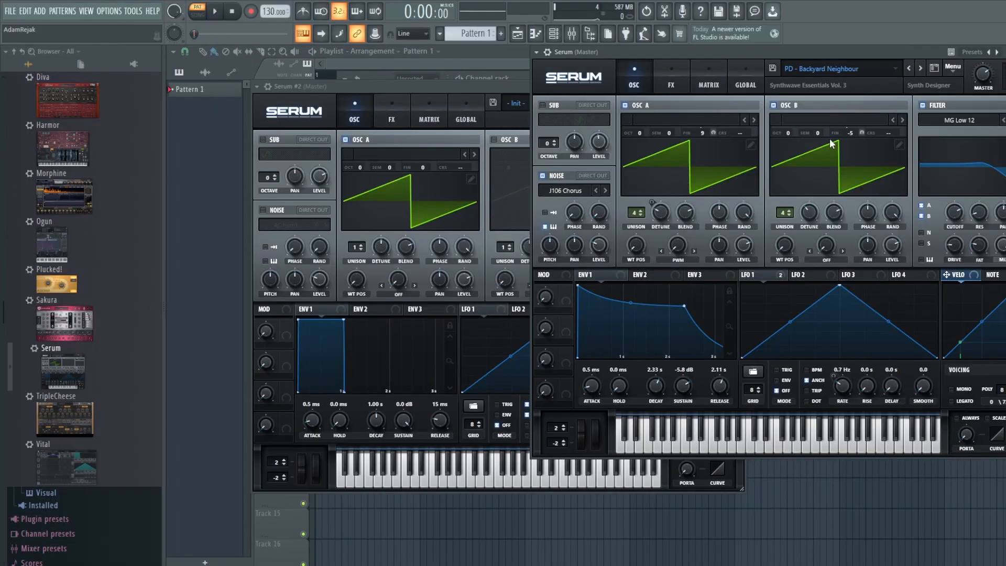
mouse_move(844, 132)
left_click(672, 78)
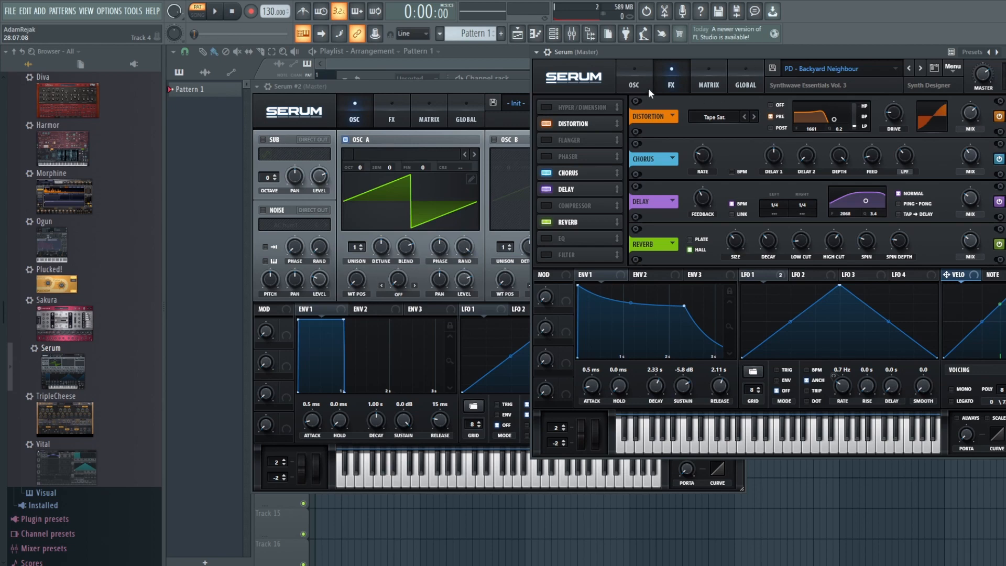
left_click(637, 75)
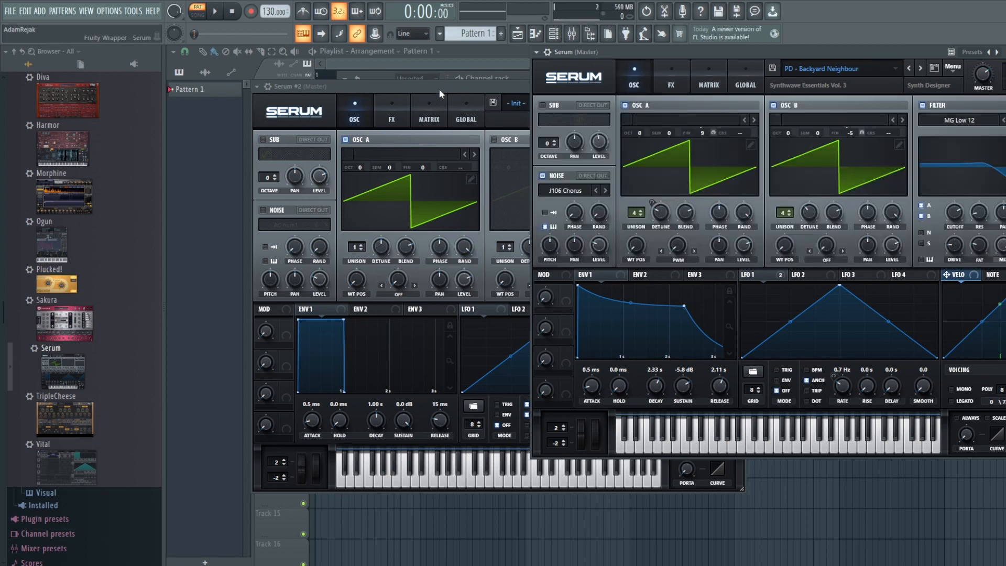
left_click_drag(439, 89, 409, 69)
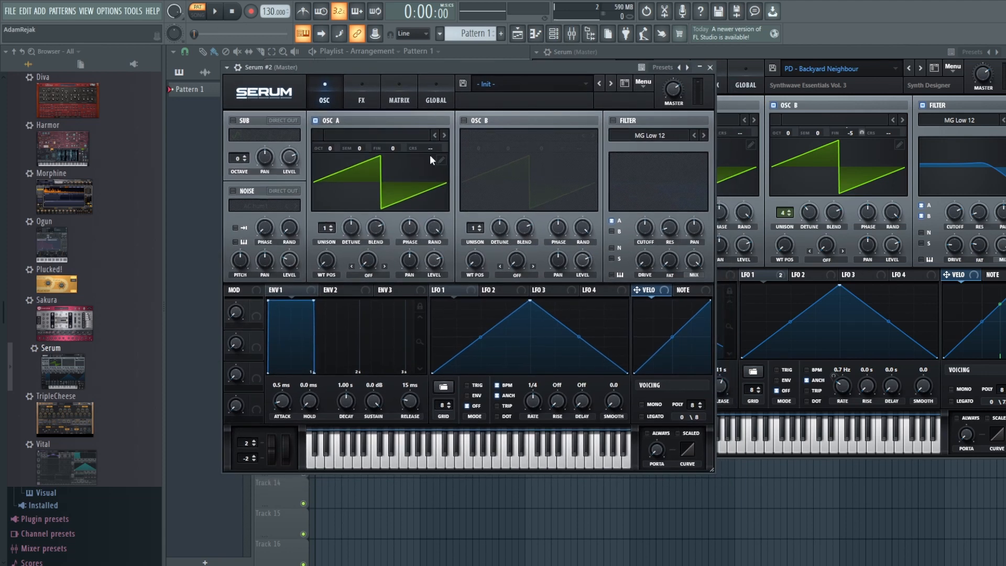
Step: Load the Analog > MsAw wavetable into oscillator A
left_click(393, 136)
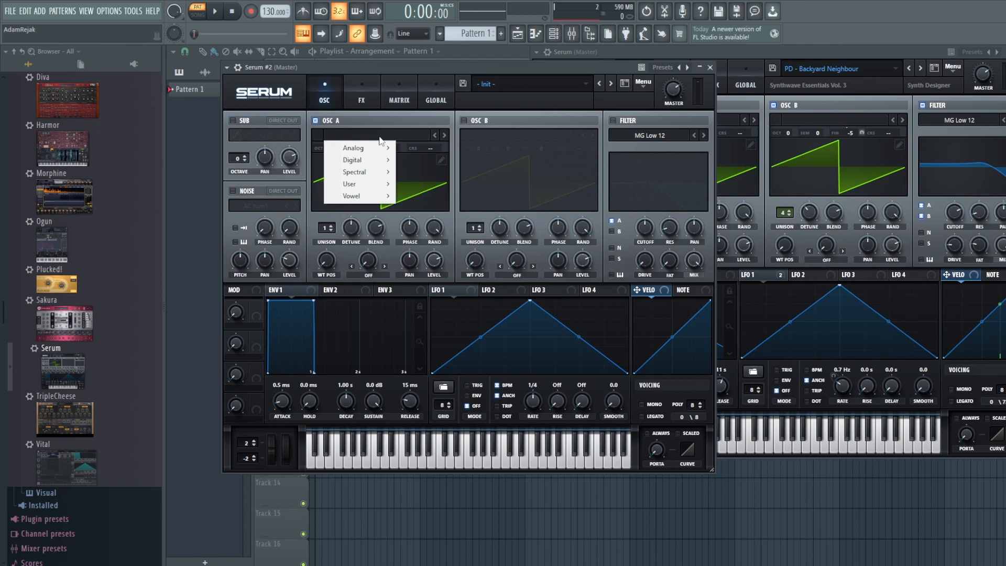
mouse_move(381, 150)
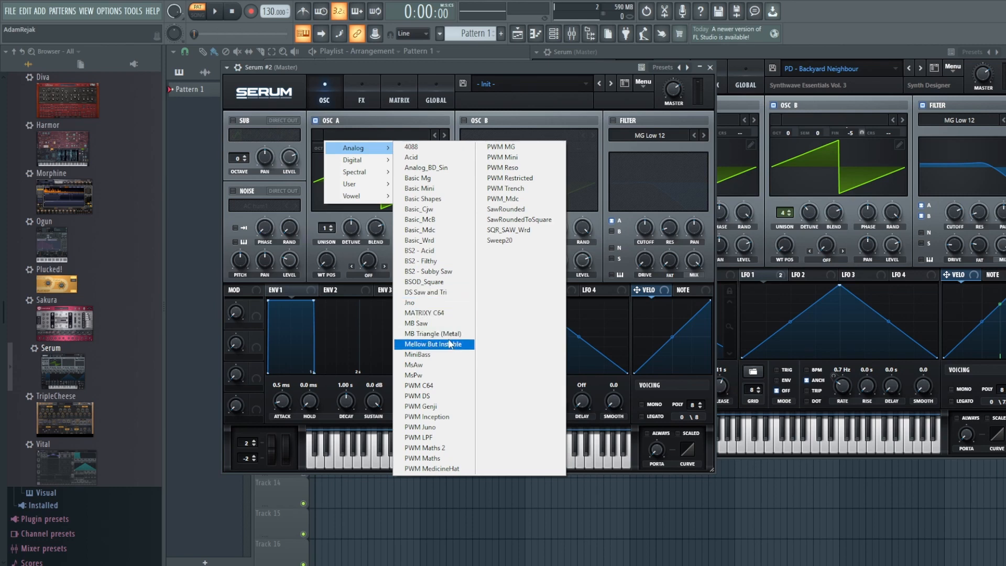
left_click(449, 369)
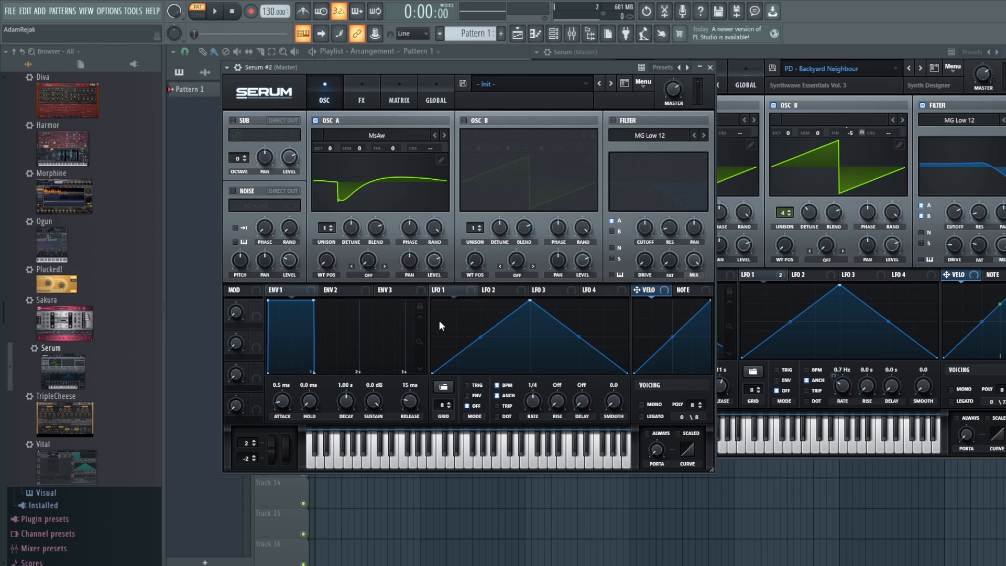
Step: Enable oscillator B with the MsAw wavetable and switch on the filter
left_click(464, 121)
left_click(512, 133)
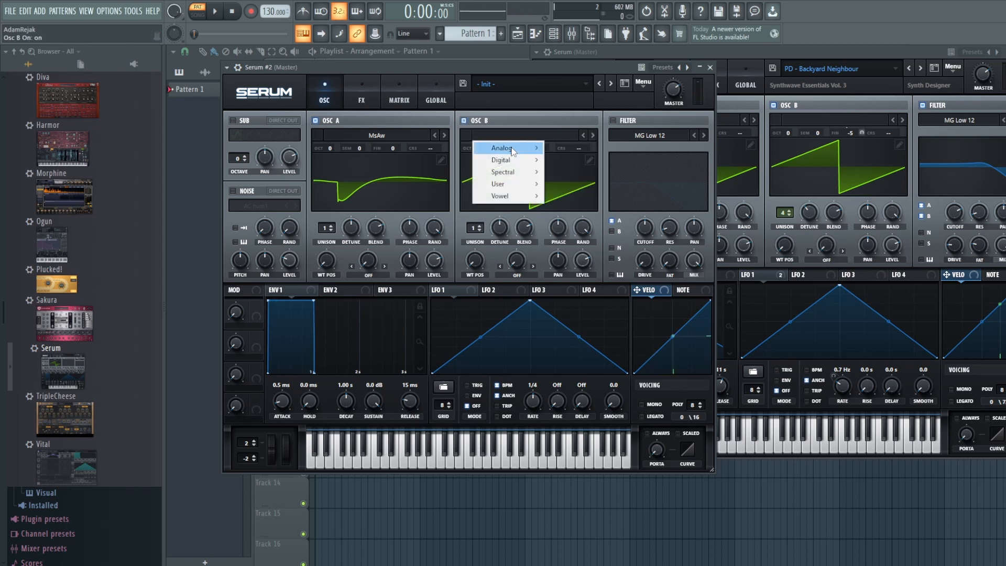
mouse_move(513, 151)
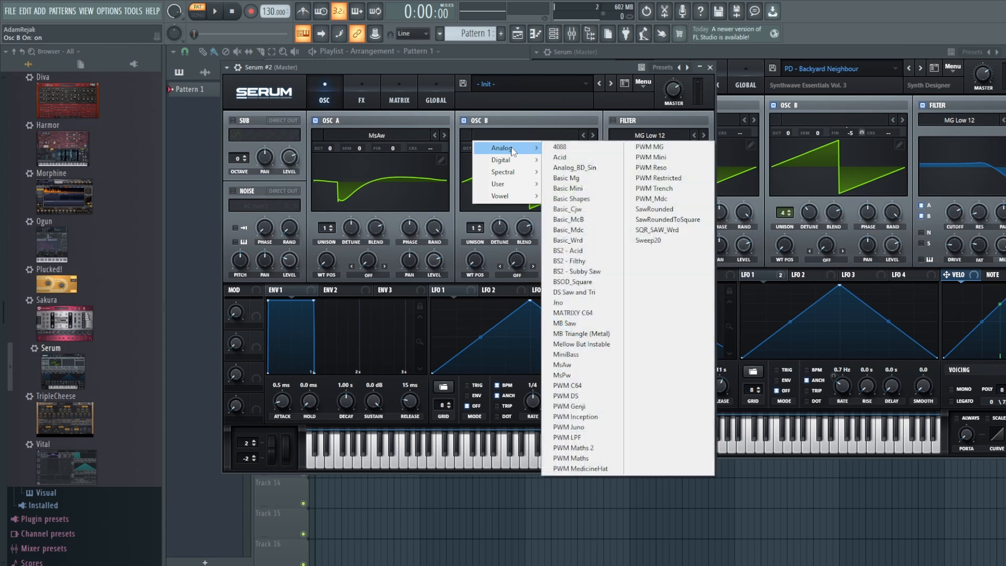
left_click(581, 366)
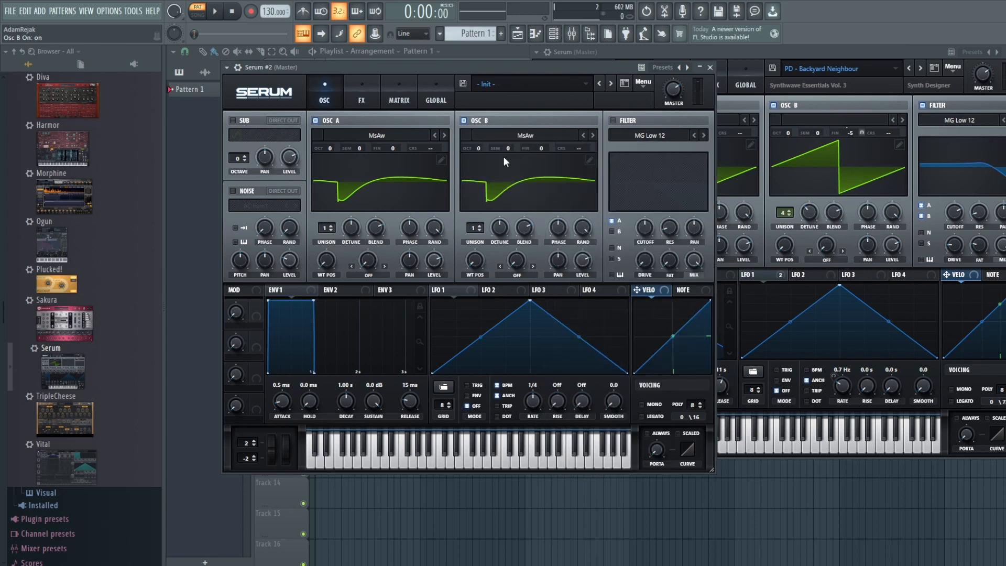
left_click(613, 120)
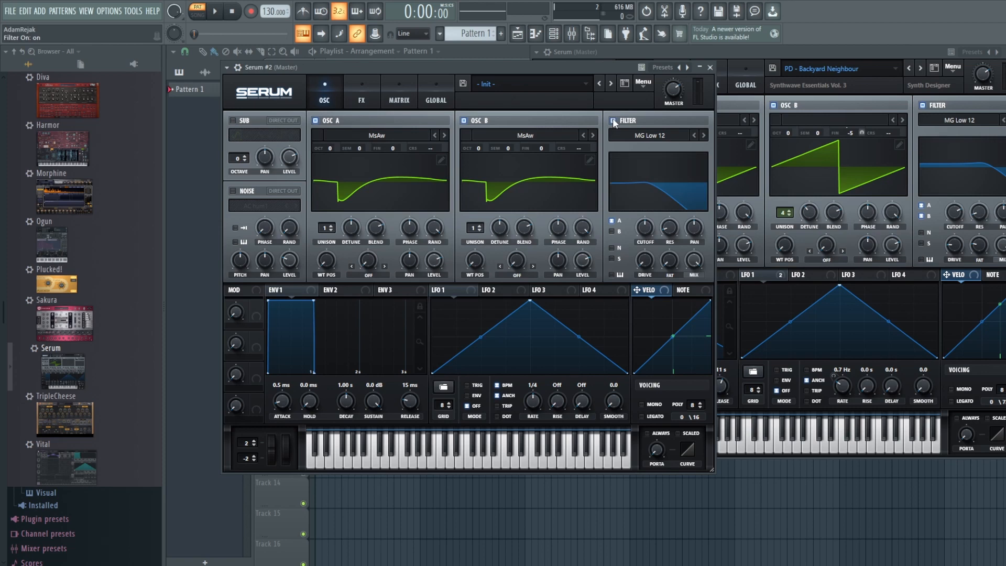
Step: Give oscillators A and B four unison voices and adjust oscillator A's detune
left_click_drag(332, 228, 333, 215)
left_click_drag(482, 225, 498, 241)
left_click_drag(344, 239, 354, 251)
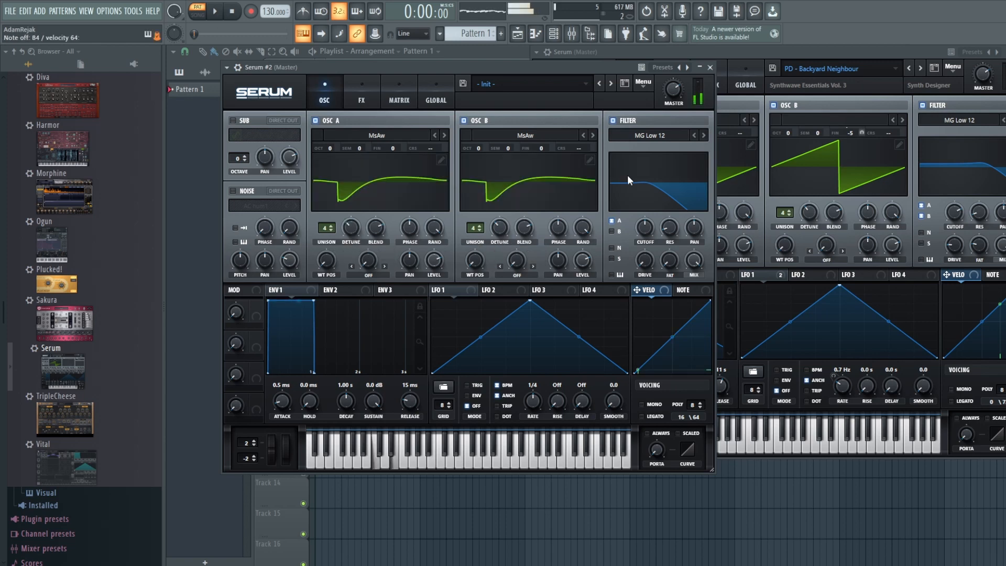
left_click(779, 52)
left_click(379, 78)
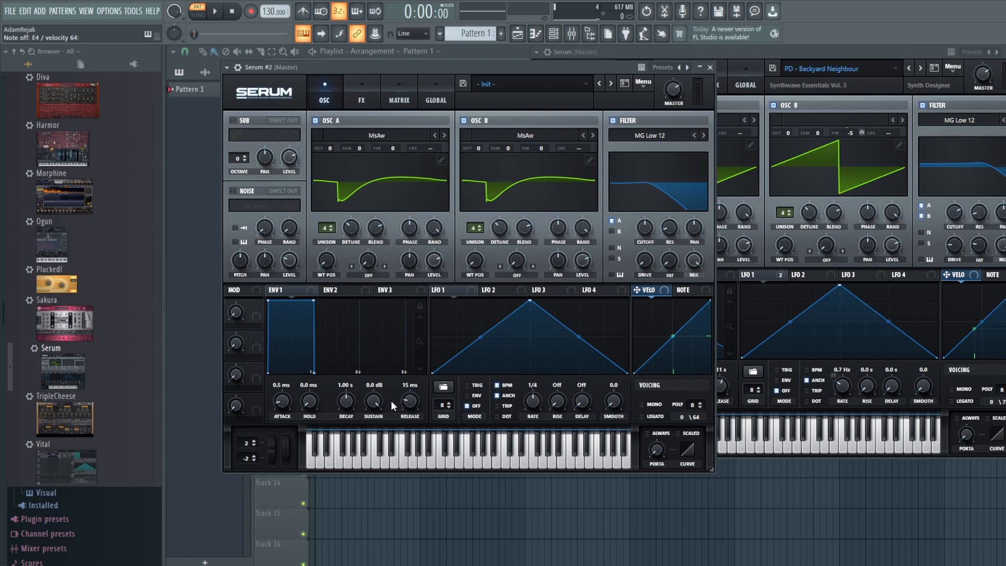
Step: Shape Env1 to 2.42 s decay, -7.0 dB sustain and 2.51 s release
left_click_drag(417, 401, 417, 368)
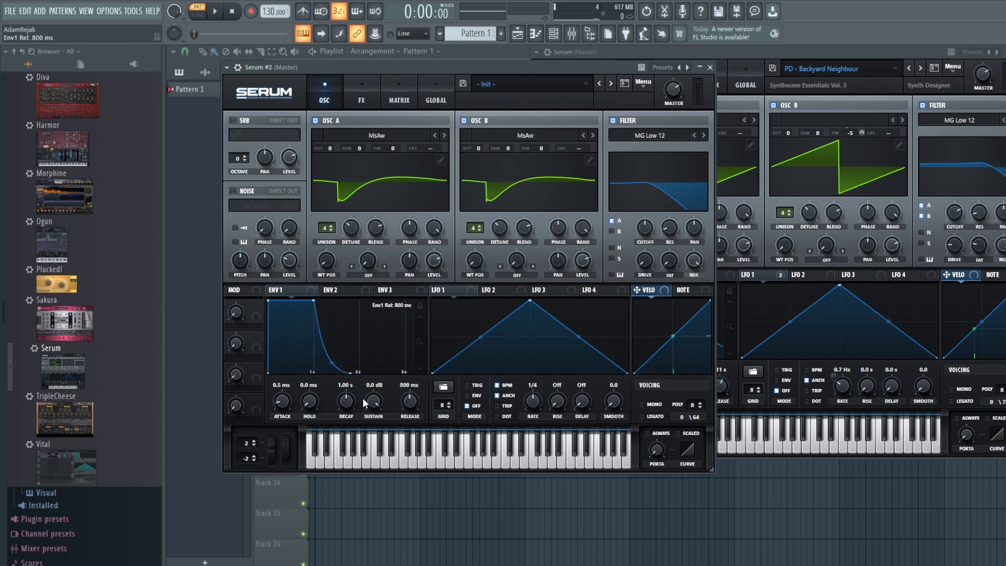
left_click_drag(373, 401, 344, 377)
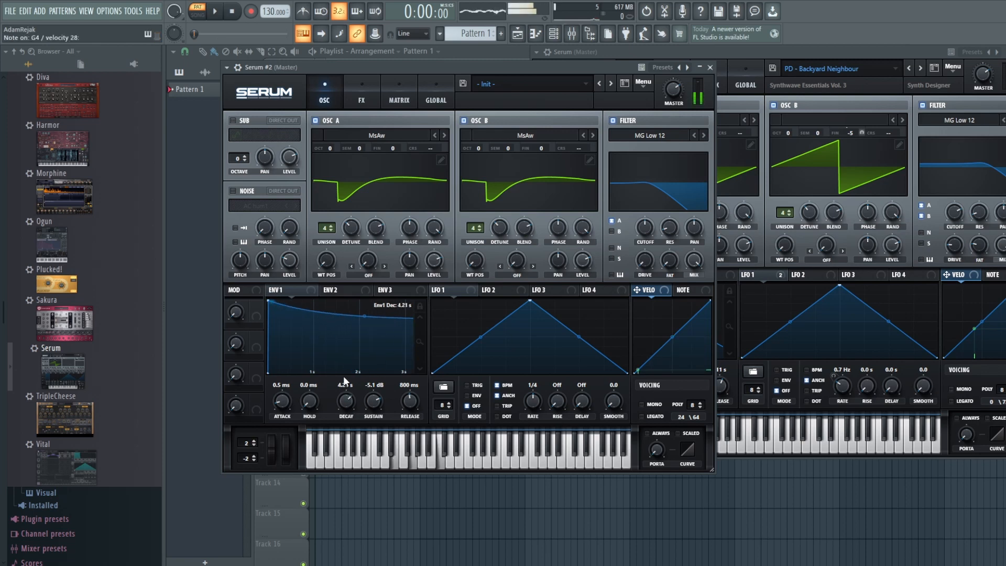
mouse_move(370, 401)
left_mouse_down()
mouse_move(353, 422)
mouse_move(354, 408)
left_mouse_up()
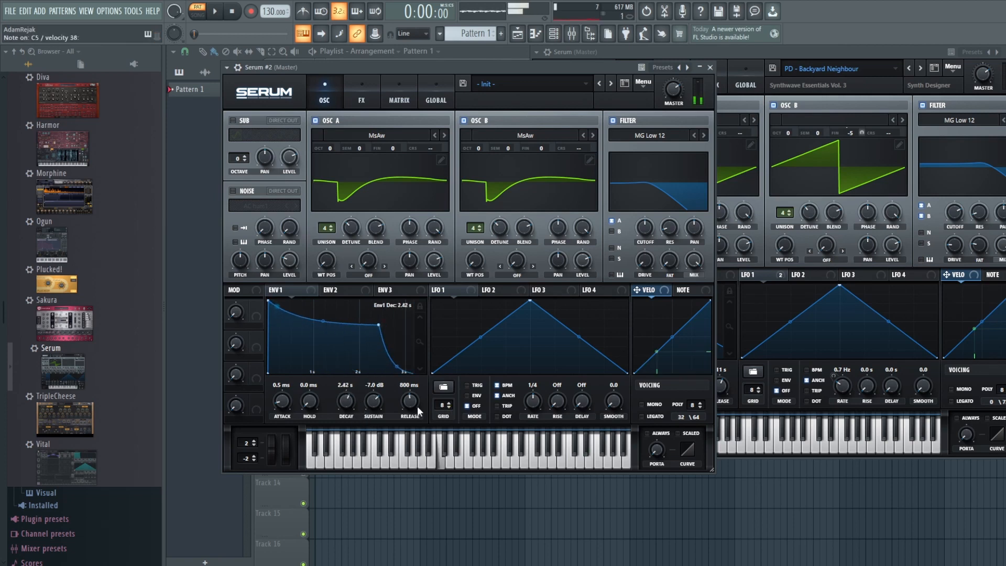
left_click_drag(417, 407, 414, 397)
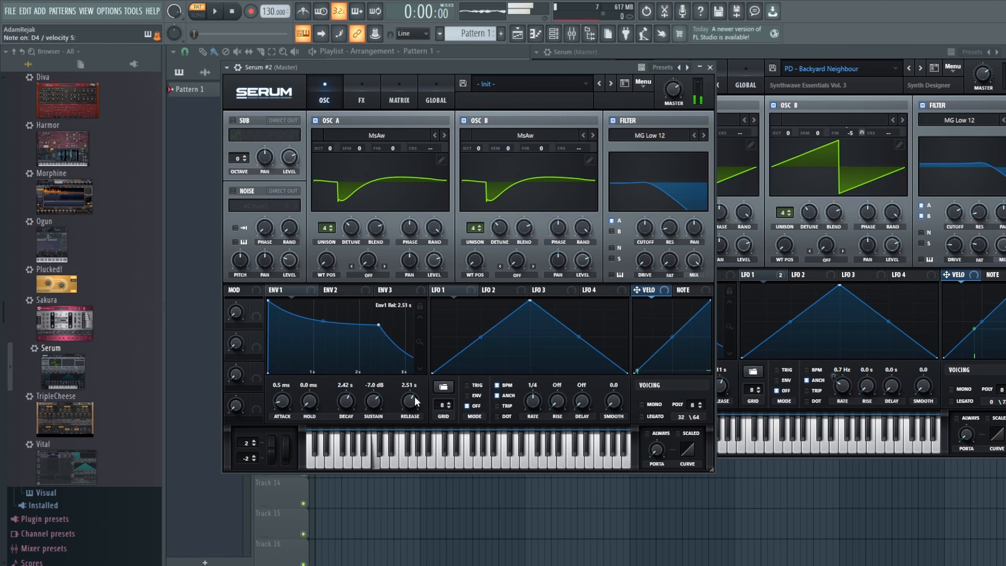
Step: Route oscillator B through the filter, set it to MG Low 18, and raise cutoff and drive
left_click(611, 231)
left_click_drag(642, 229, 634, 204)
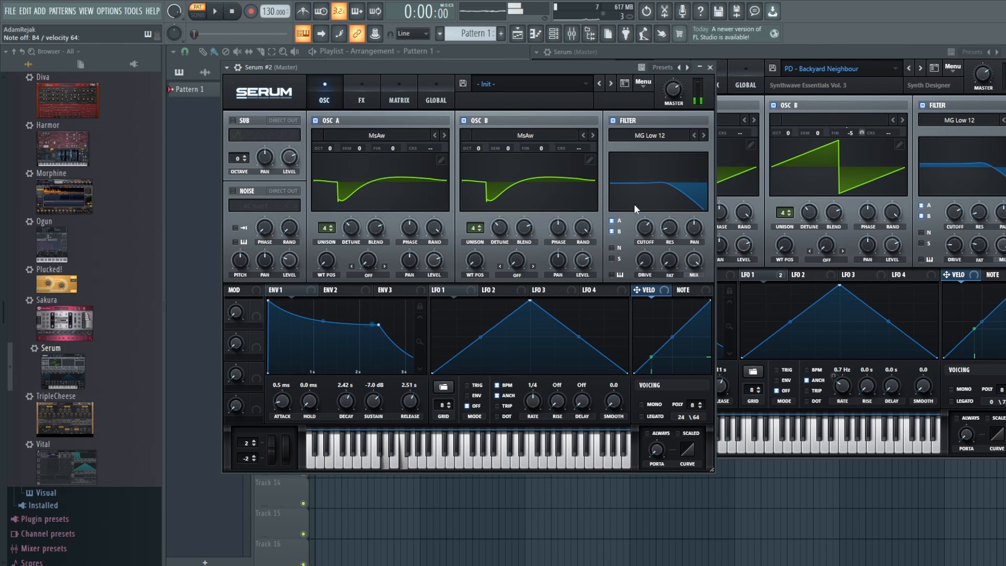
left_click(704, 135)
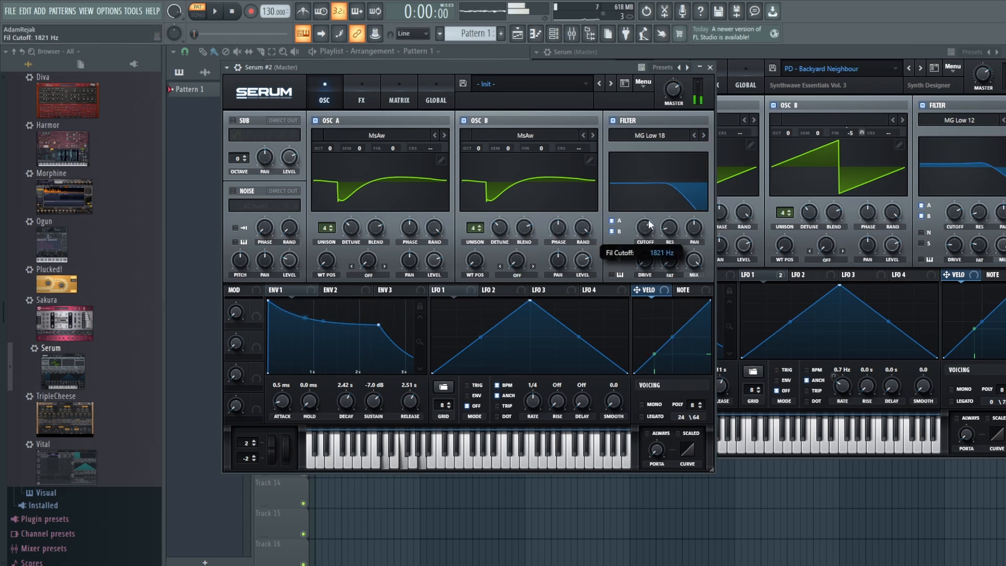
left_click_drag(650, 255, 674, 255)
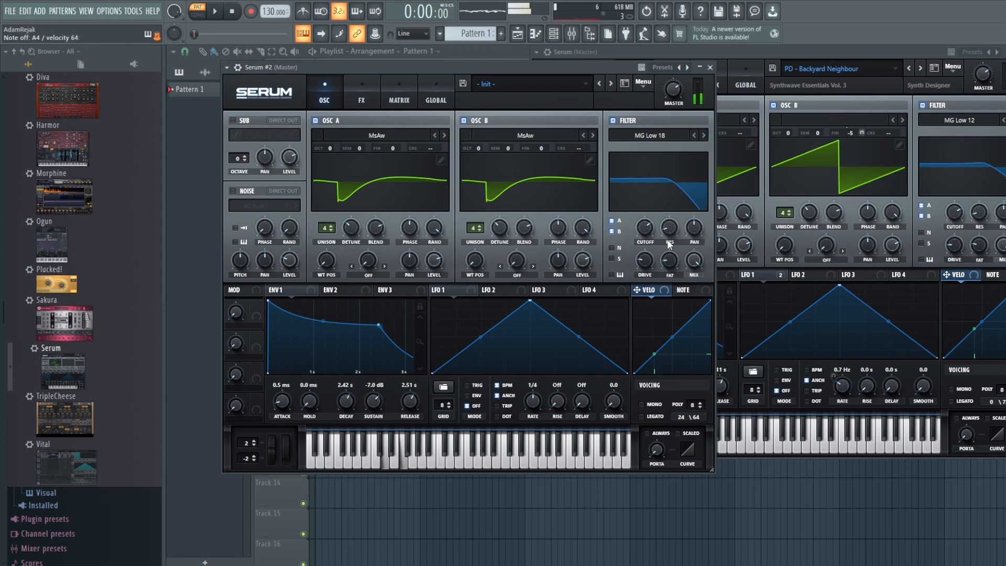
Step: Switch on the noise oscillator with J 60 as its source
left_click(822, 52)
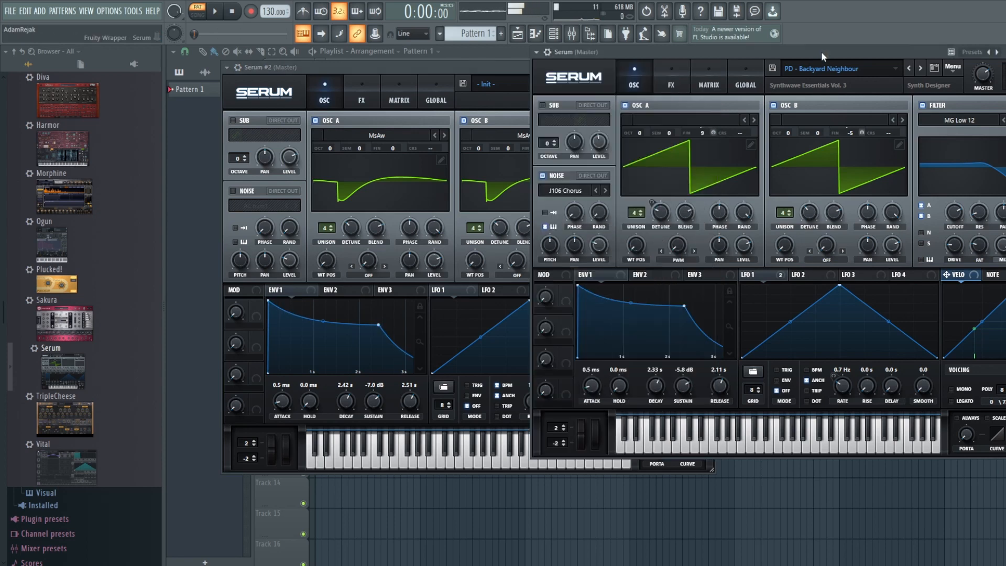
left_click(444, 68)
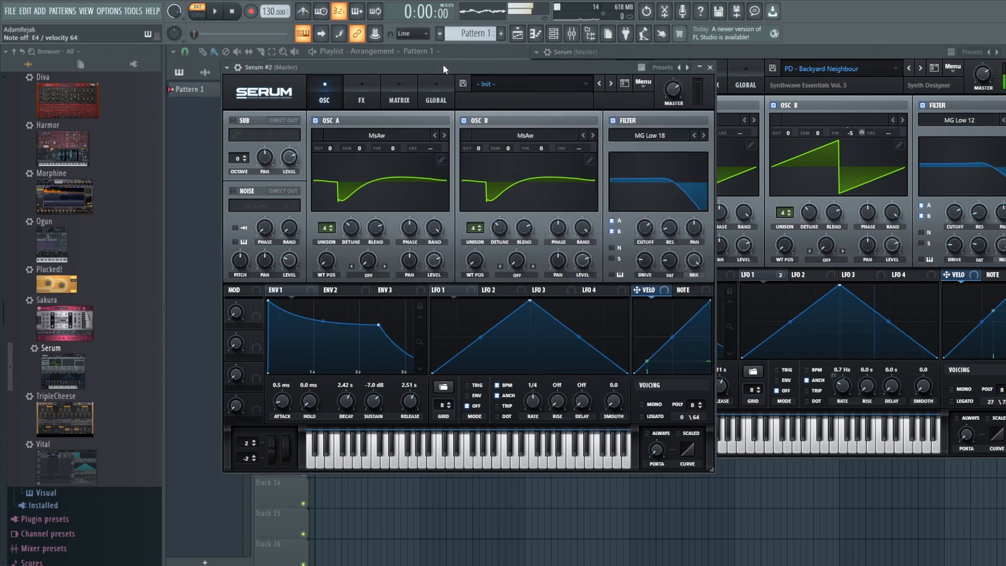
left_click(232, 191)
left_click(252, 207)
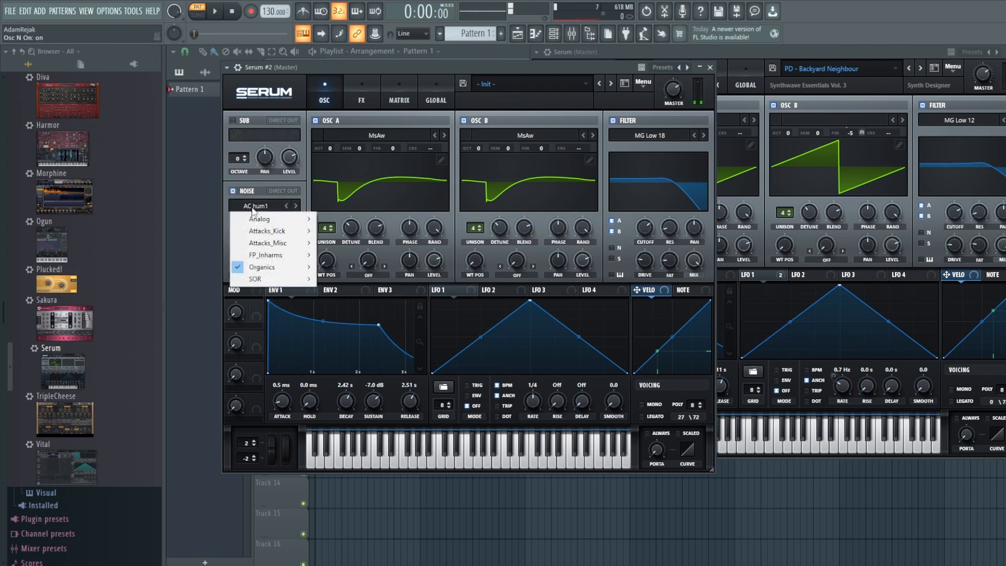
mouse_move(274, 220)
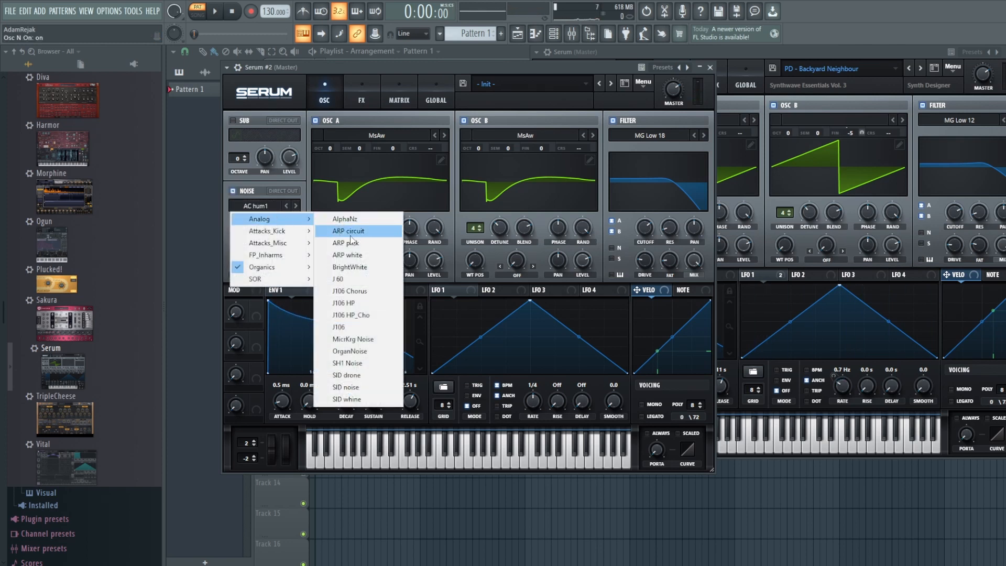
left_click(340, 279)
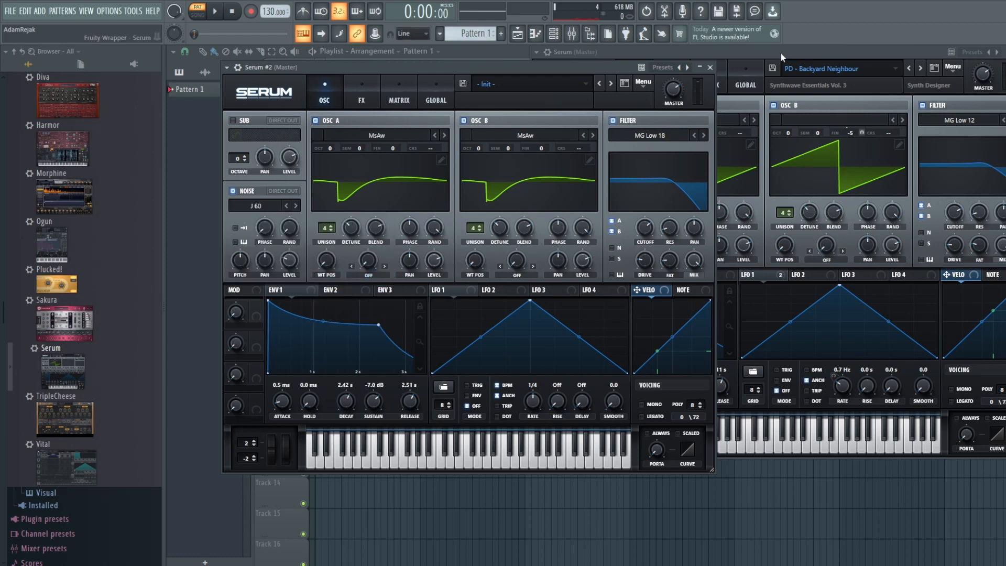
Step: Centre the noise pan at 0 and pull the noise level down
left_click(781, 52)
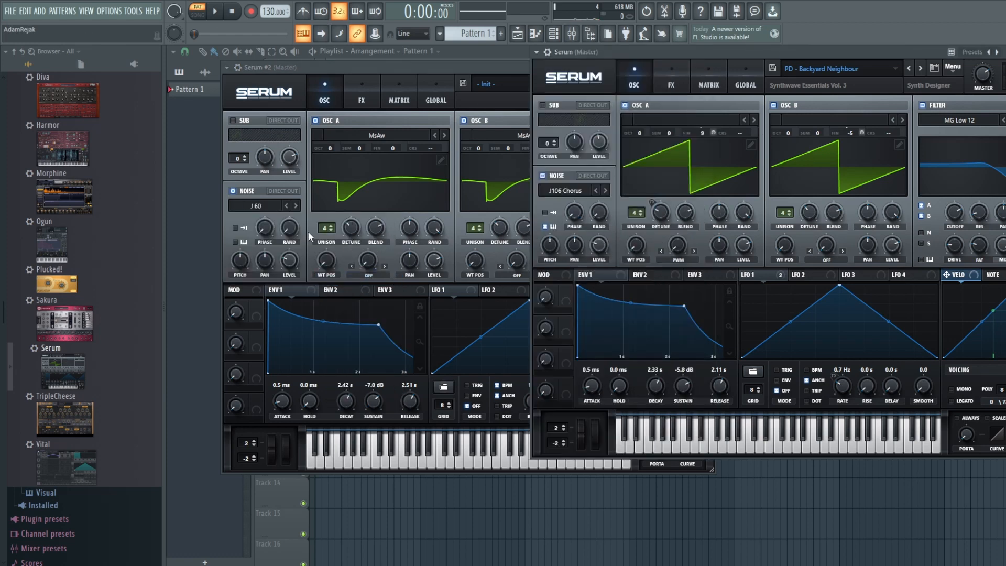
left_click(363, 72)
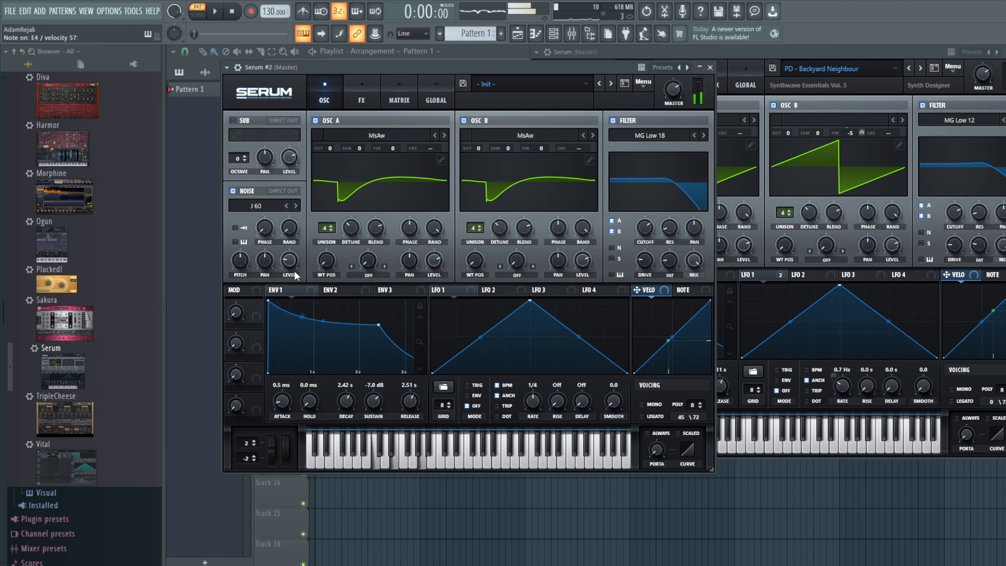
left_click_drag(277, 266, 286, 273)
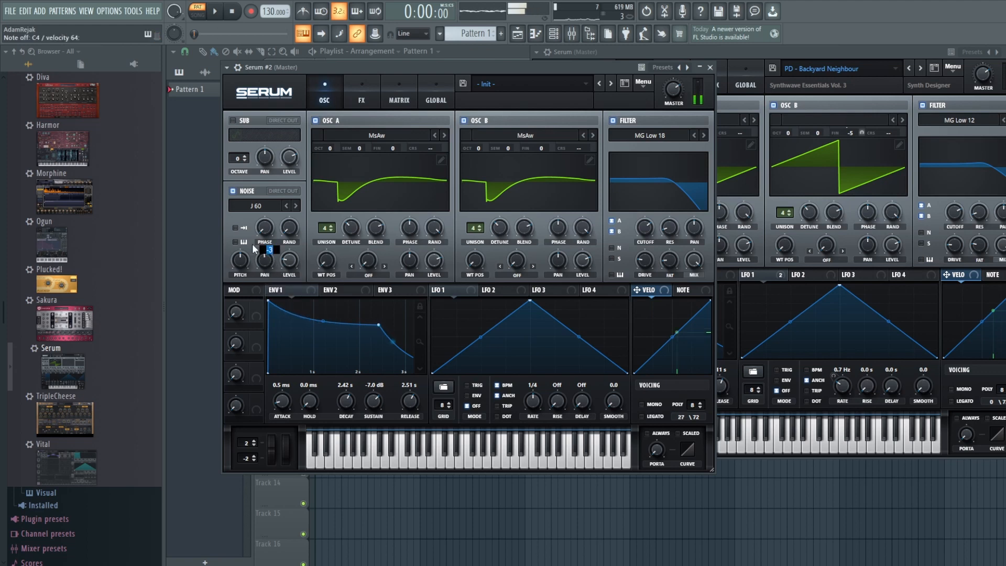
type("0")
key("Return")
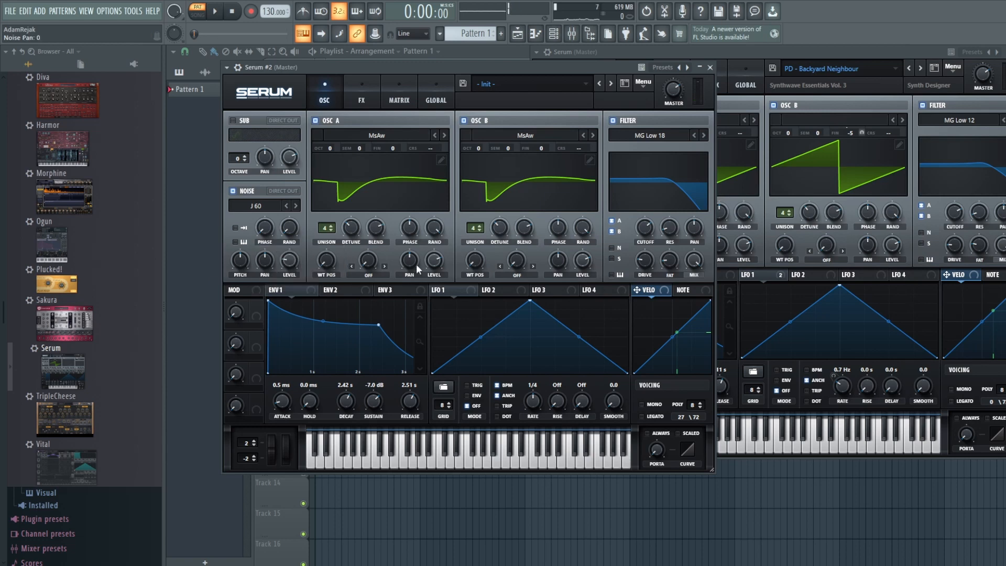
left_click_drag(288, 261, 290, 270)
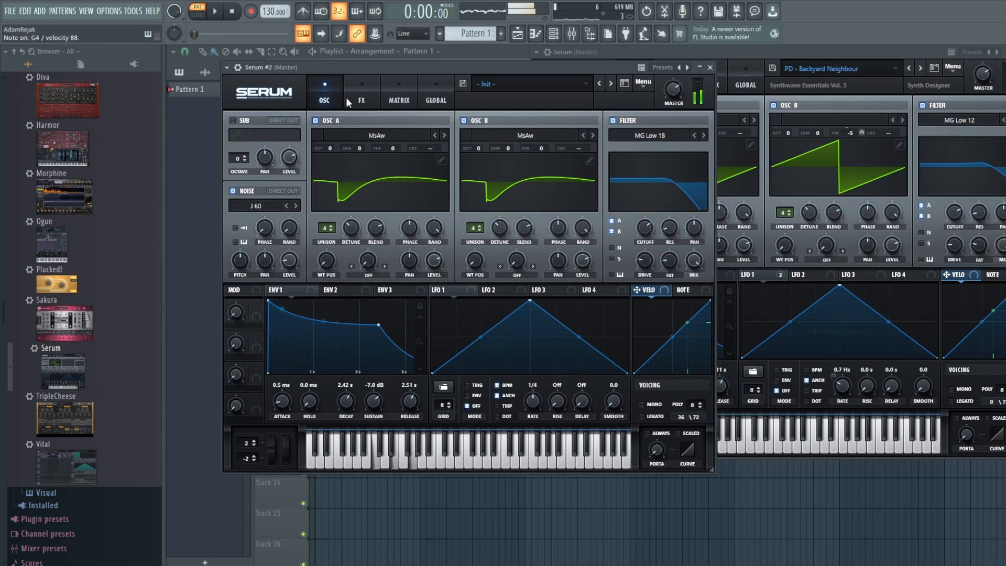
Step: Compare the new patch's effects page against the reference preset
left_click(365, 86)
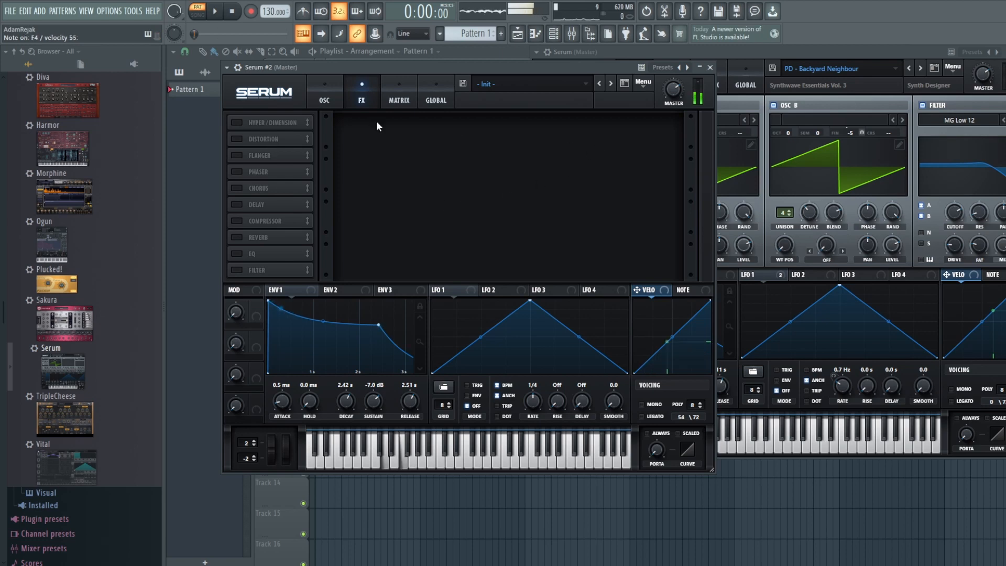
left_click(326, 94)
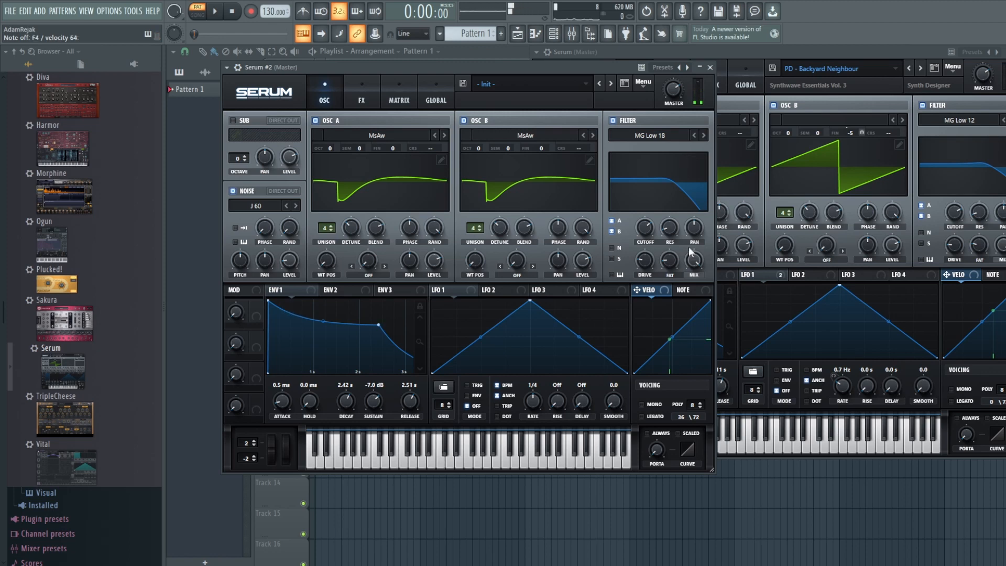
left_click(813, 53)
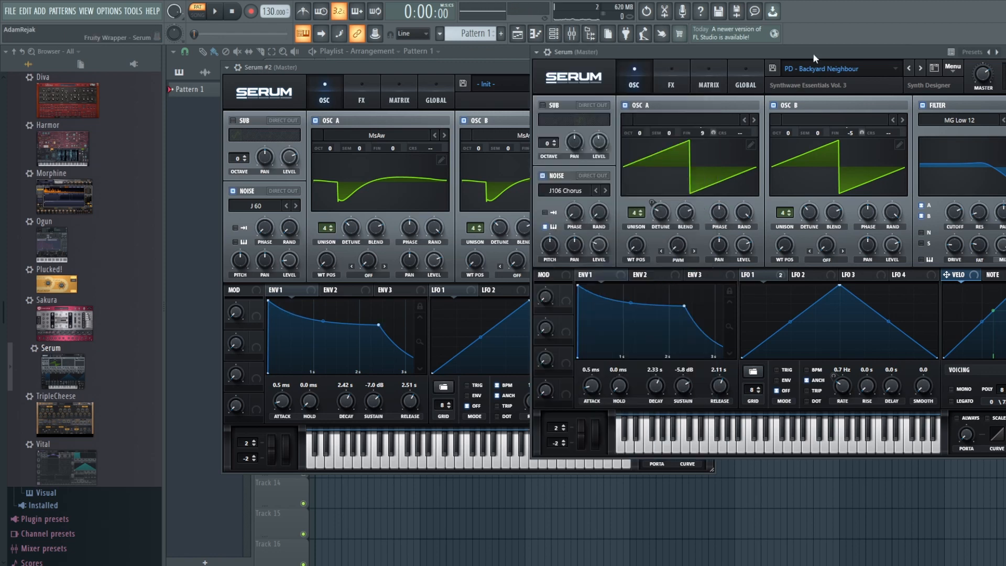
left_click(422, 67)
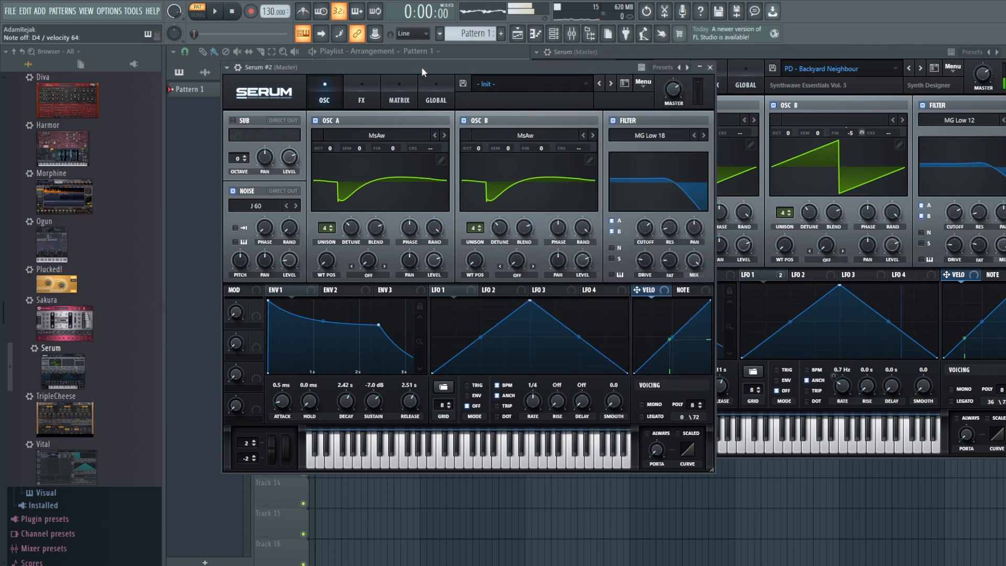
Step: Enable Reverb and Chorus, set chorus mix to 39% and reverb mix to 38%, then add EQ
left_click(370, 95)
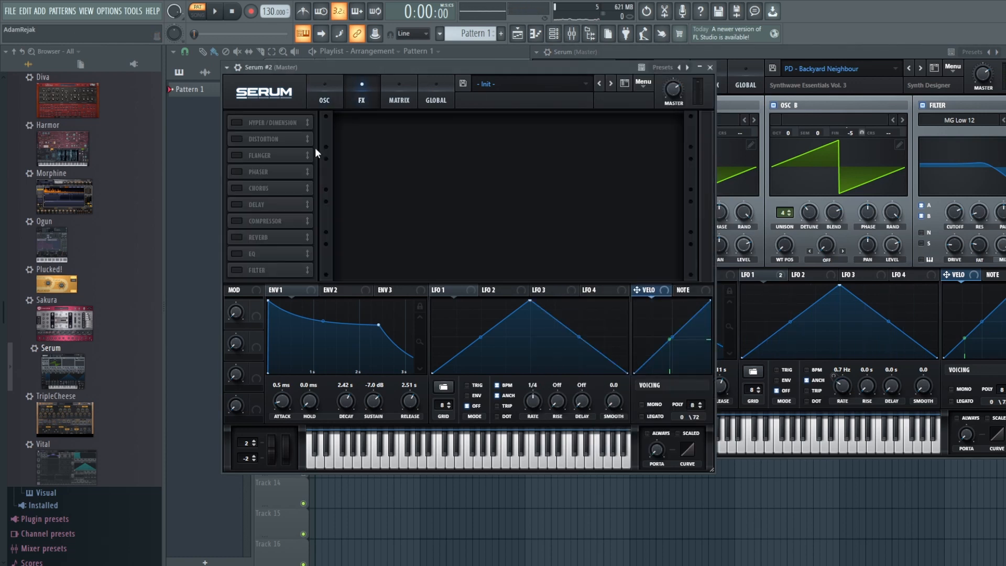
left_click(236, 237)
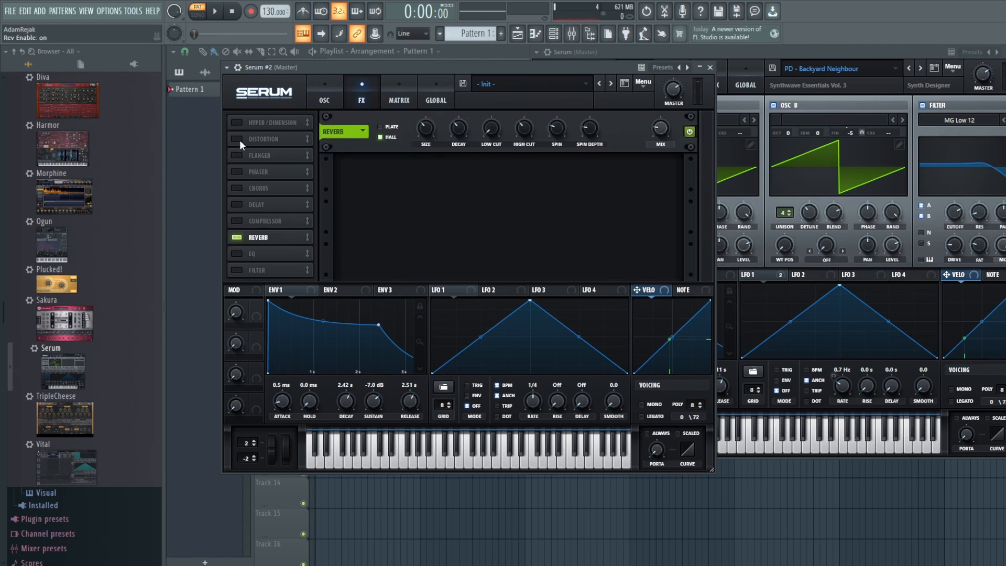
left_click(237, 189)
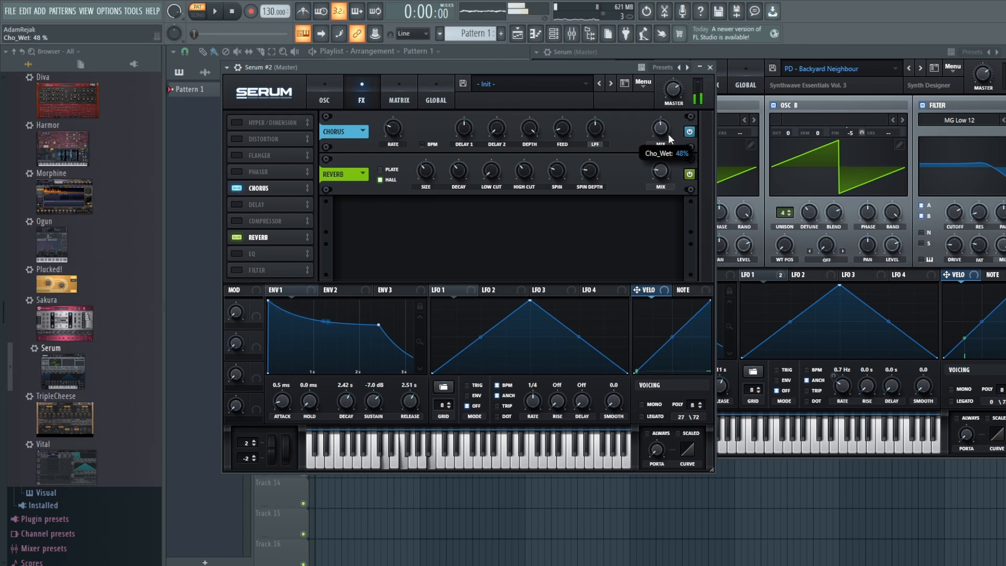
left_click_drag(668, 165, 668, 189)
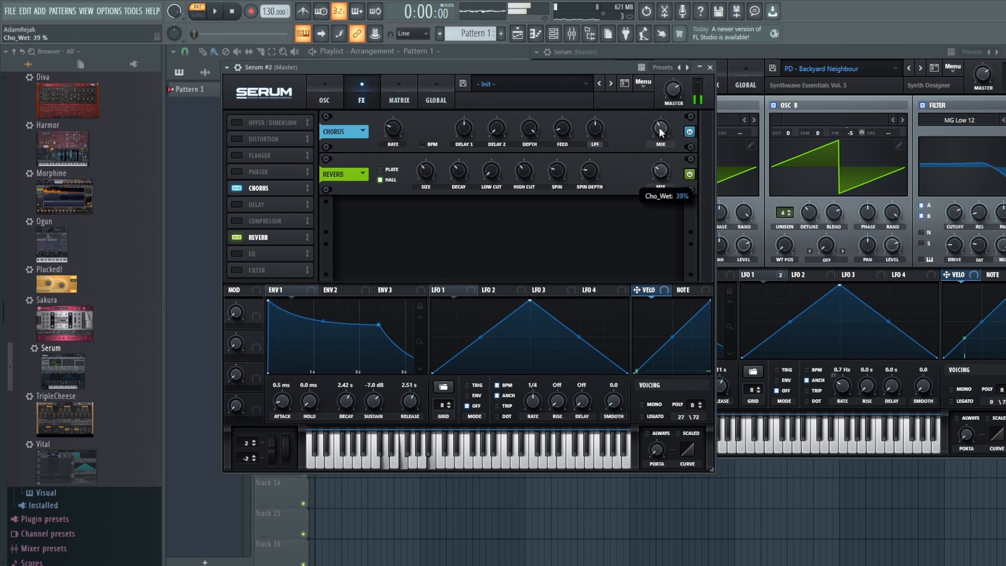
left_click_drag(660, 136, 665, 173)
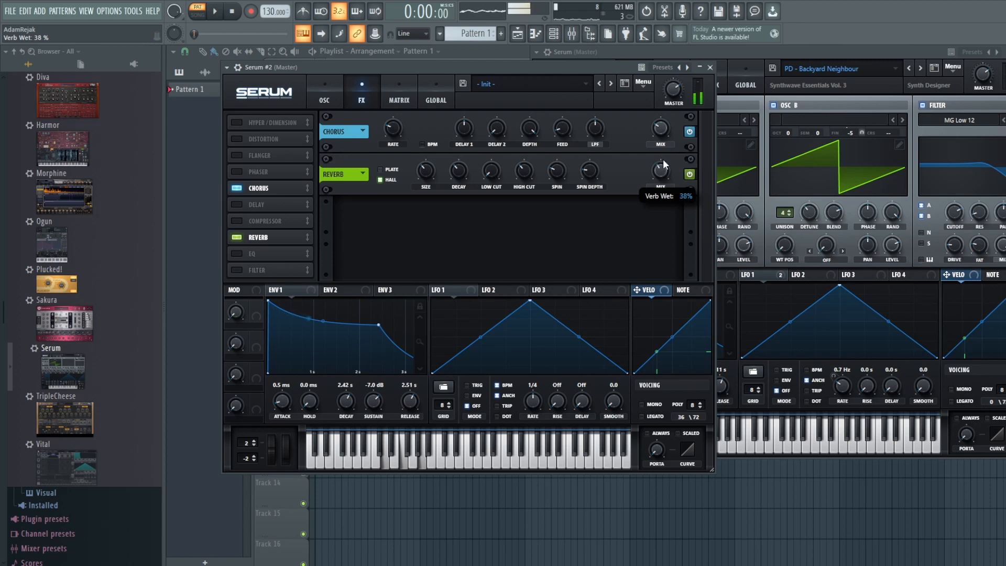
left_click(238, 255)
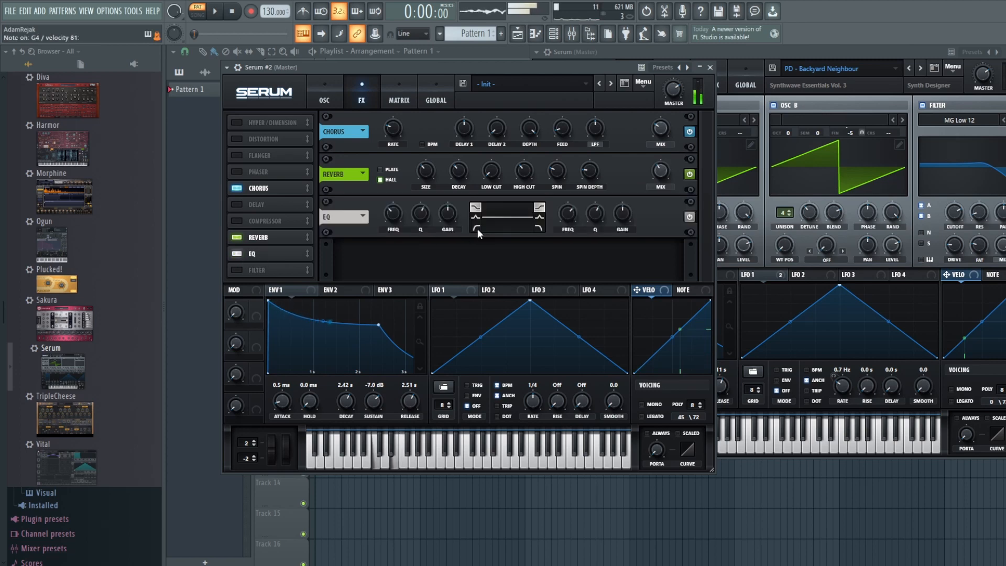
Step: Tune the EQ low band near 112 Hz; add Hyper/Dimension at 21% mix and distortion at 84%
left_click(477, 228)
left_click_drag(414, 212, 394, 231)
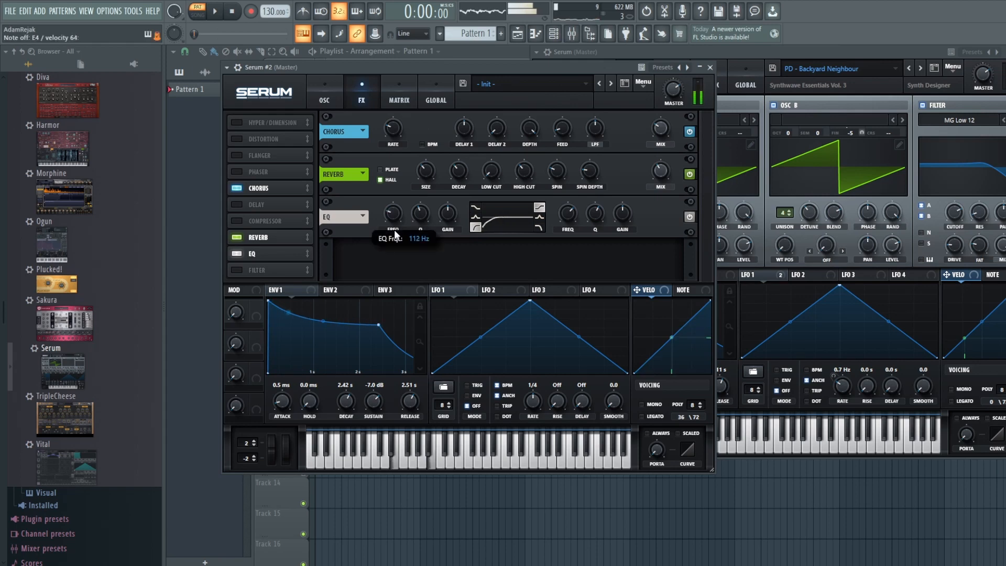
left_click(238, 122)
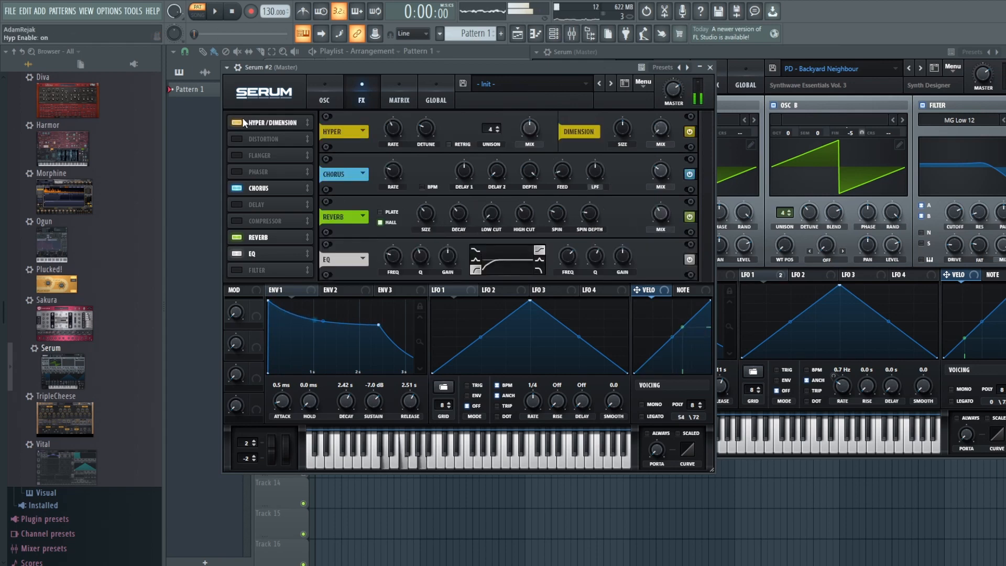
mouse_move(530, 131)
left_mouse_down()
mouse_move(533, 169)
mouse_move(527, 121)
left_mouse_up()
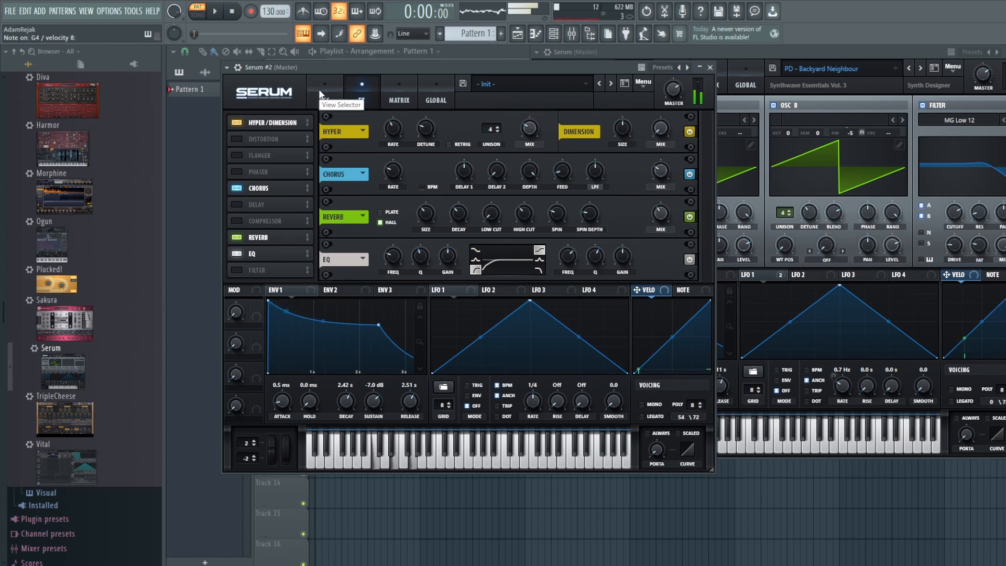
left_click(237, 140)
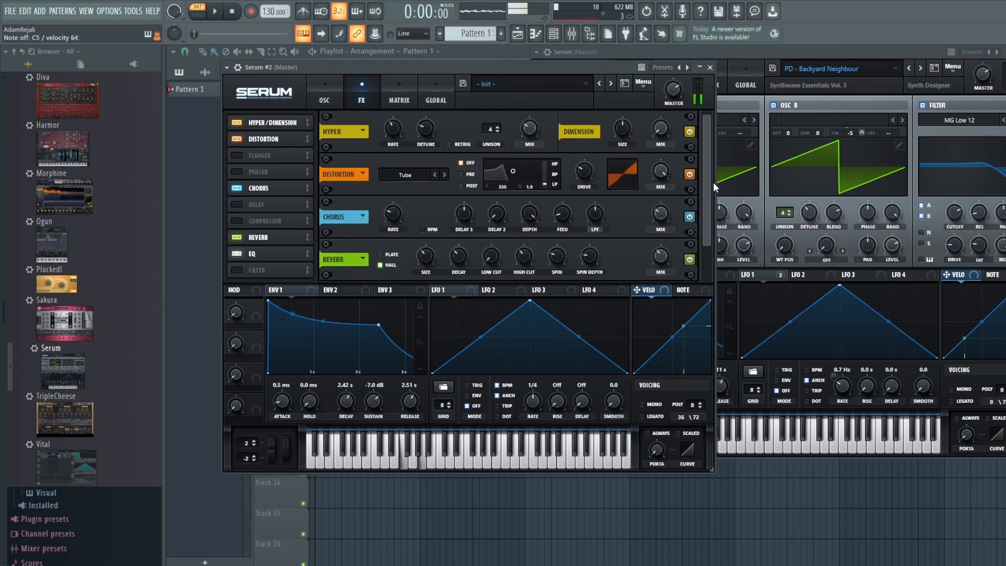
left_click_drag(678, 88, 665, 58)
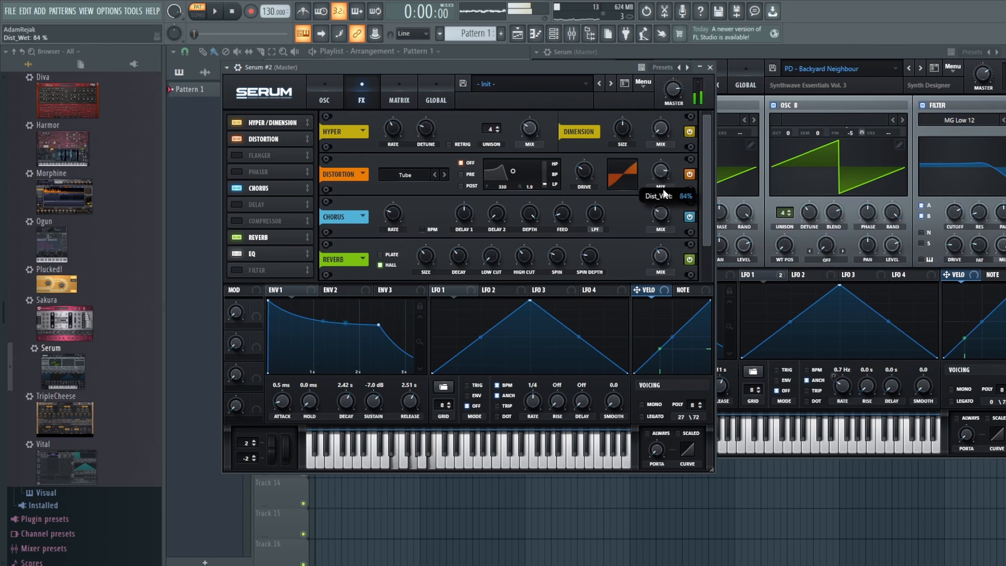
Step: Modulate oscillator A's fine tuning with LFO 1 at depth 20
left_click(326, 95)
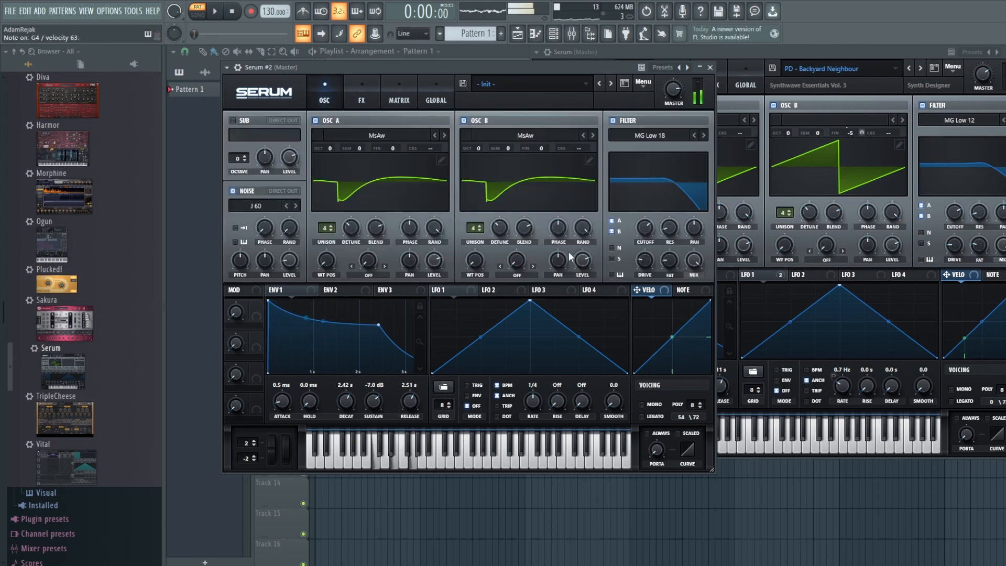
left_click_drag(461, 289, 380, 157)
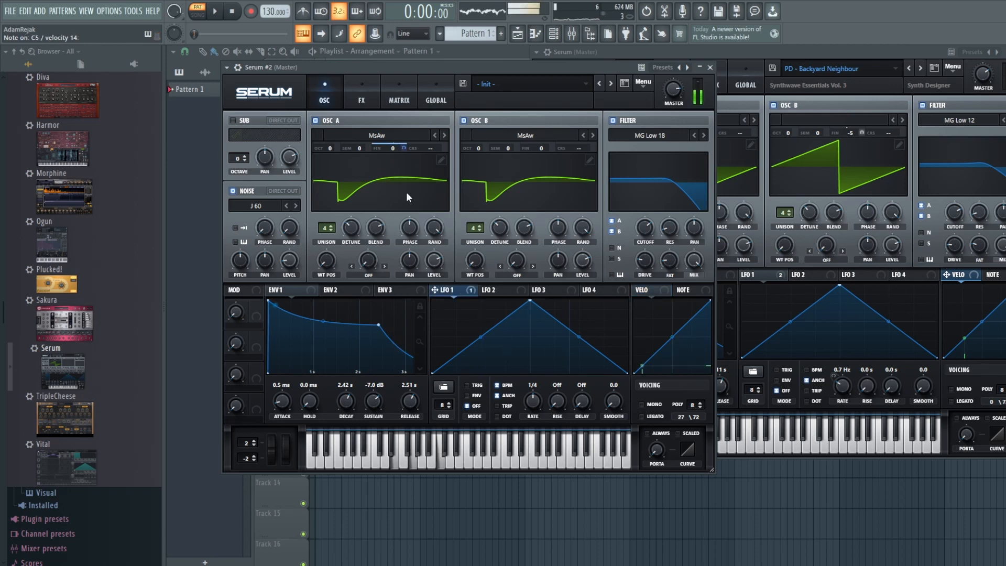
left_click_drag(393, 147, 403, 209)
left_click_drag(463, 294, 546, 143)
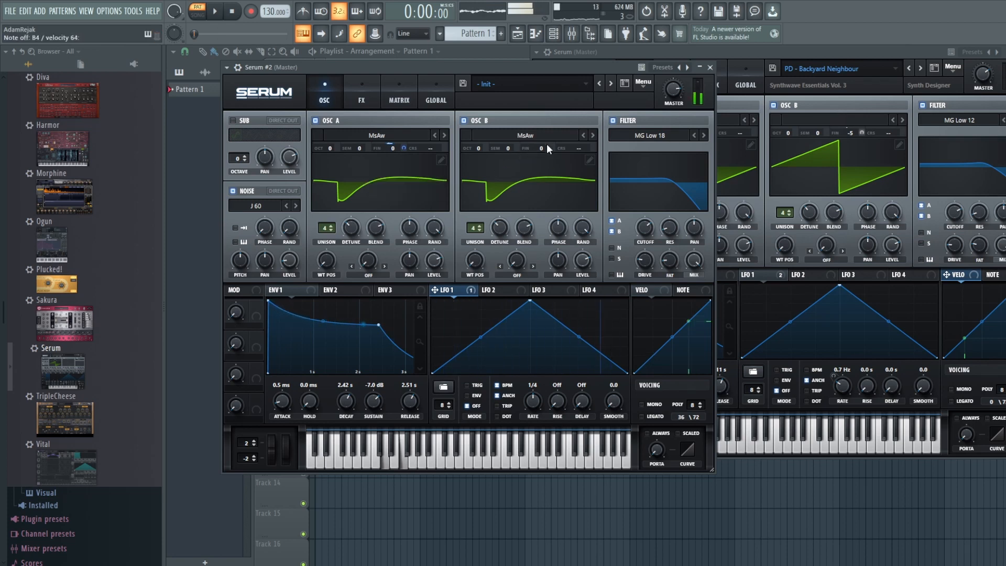
Step: Set LFO 2's rate to one bar and route it to oscillator B's fine tuning
left_click(496, 289)
left_click_drag(534, 399, 534, 410)
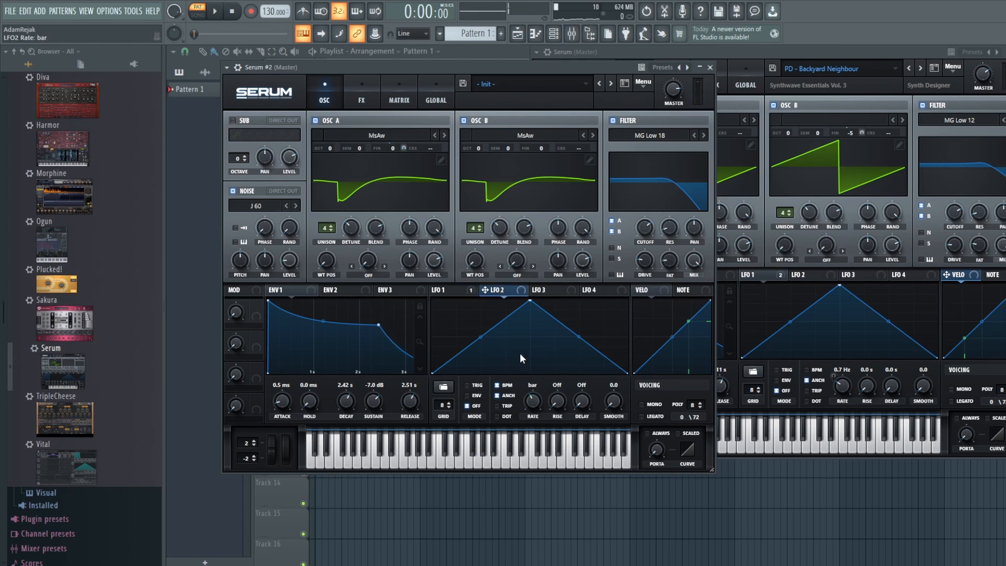
left_click_drag(504, 297, 552, 208)
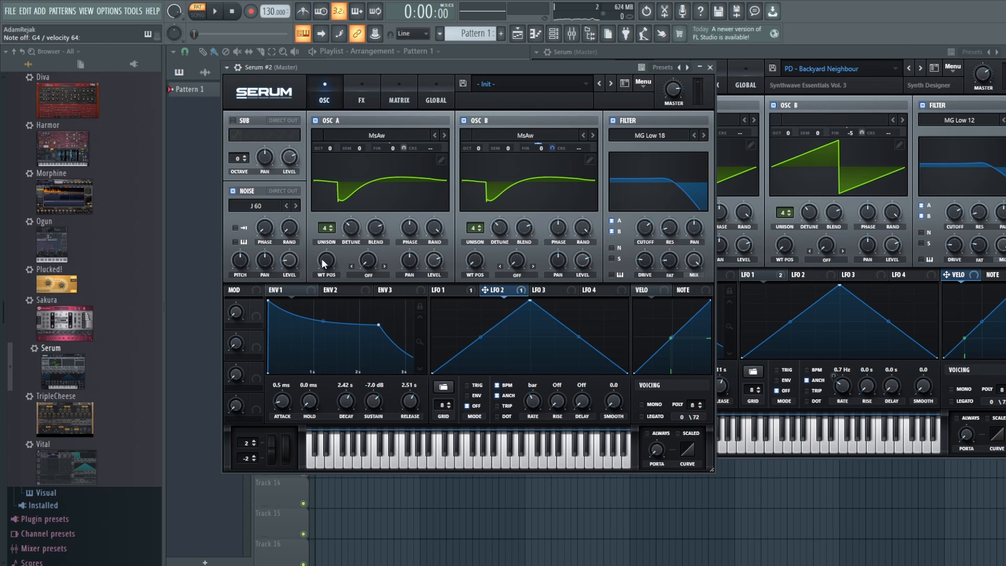
Step: Modulate oscillator A's wavetable position with LFO 2 at amount 68, then raise Serum (Master)
left_click_drag(324, 263, 349, 292)
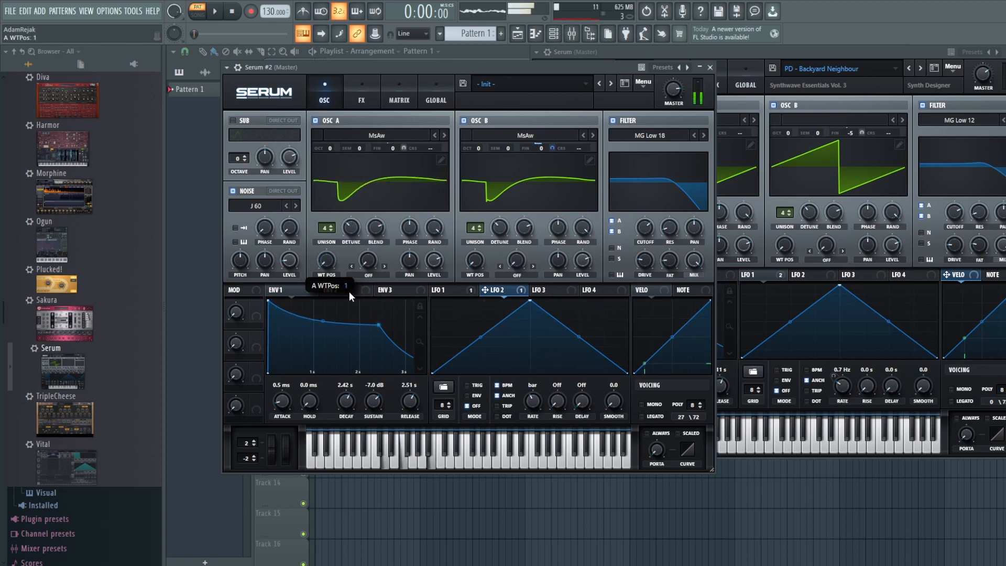
left_click_drag(367, 267, 317, 273)
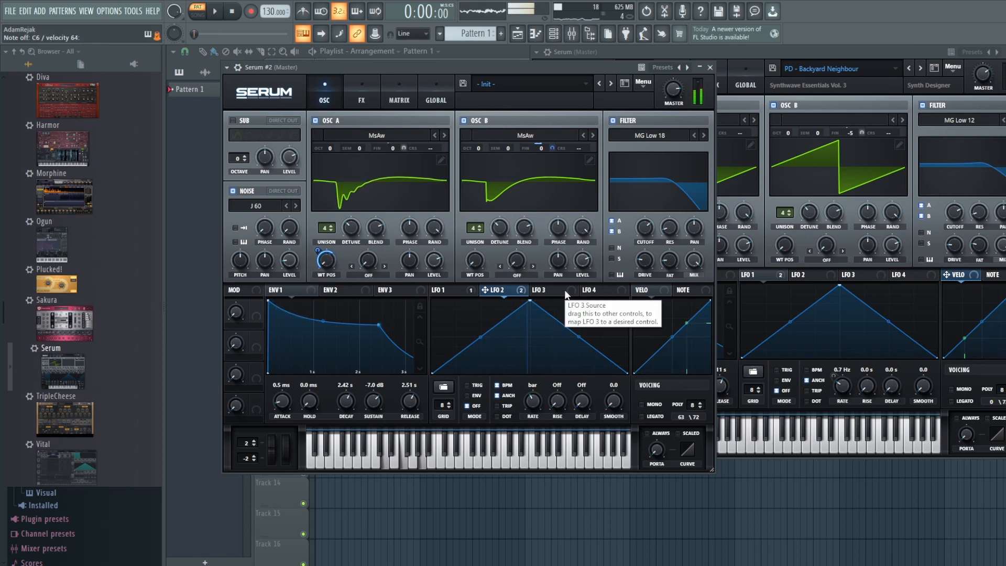
left_click(827, 64)
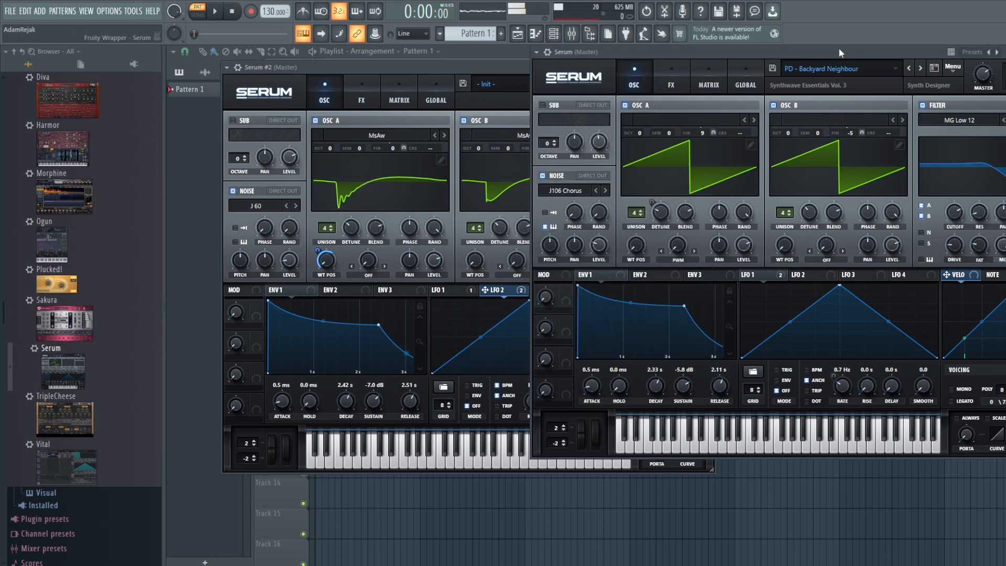
Step: Nudge Serum #2's filter cutoff up to about 2405 Hz and compare with Serum (Master)
left_click(470, 72)
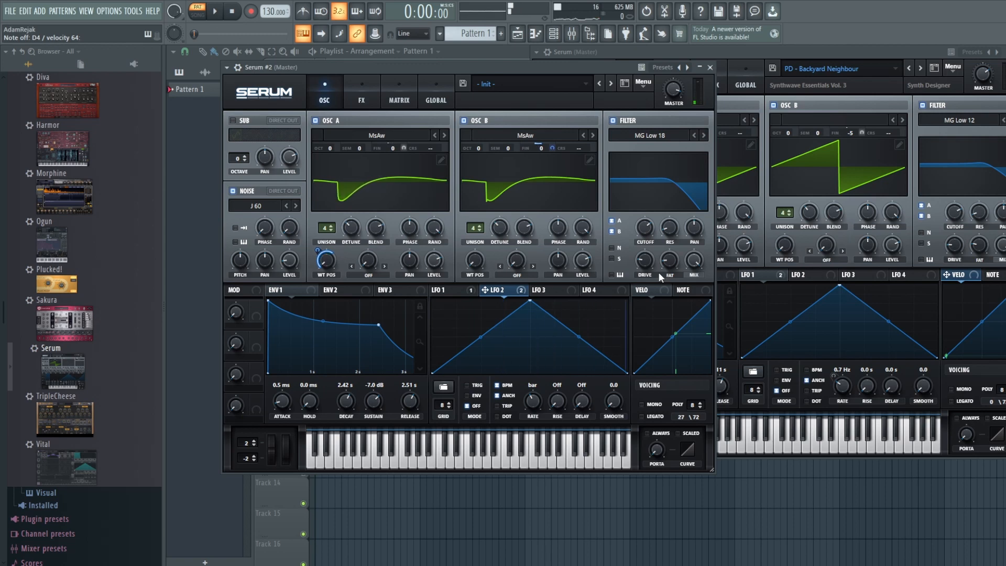
mouse_move(653, 235)
left_click_drag(653, 234, 650, 228)
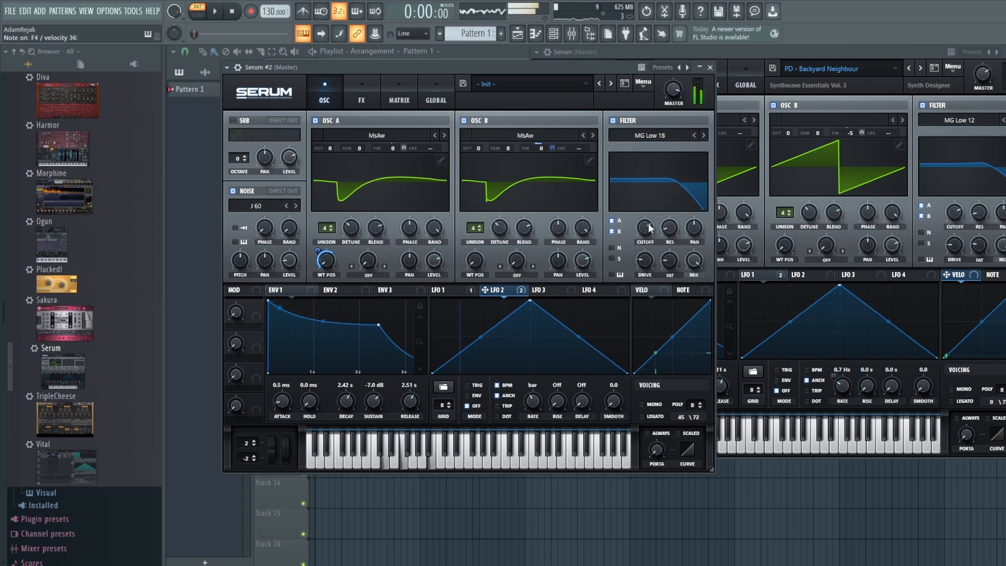
left_click(868, 54)
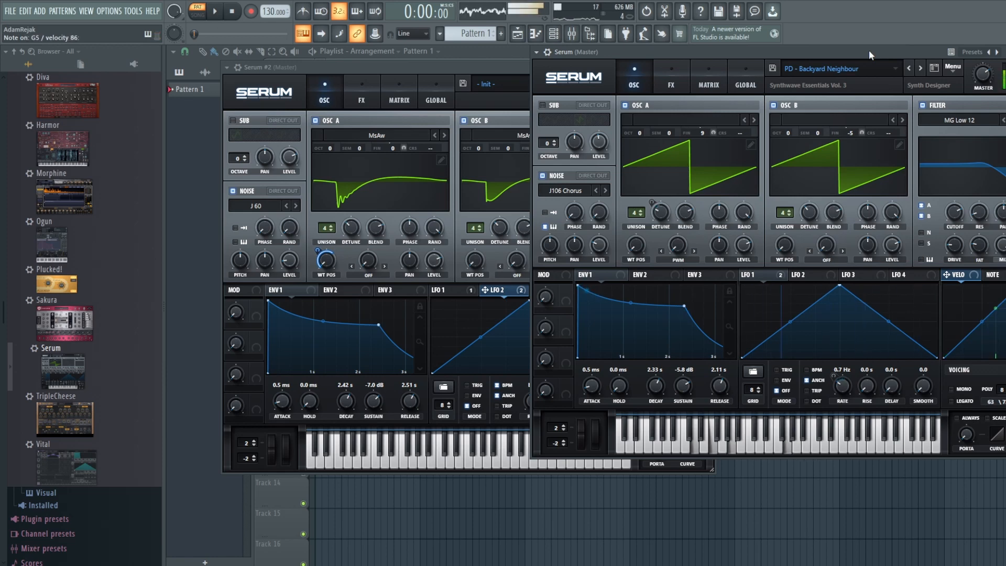
Step: Bring the Serum #2 window back in front of the reference patch window
left_click(476, 67)
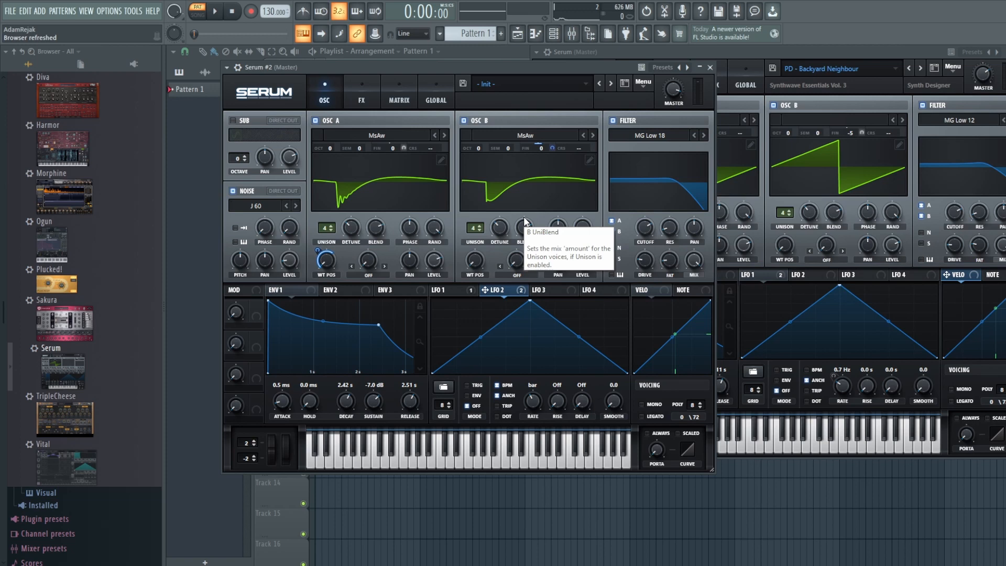
Step: After checking the reference, set oscillator B's warp to Bend +/- and modulate the bend with LFO 3
left_click(740, 52)
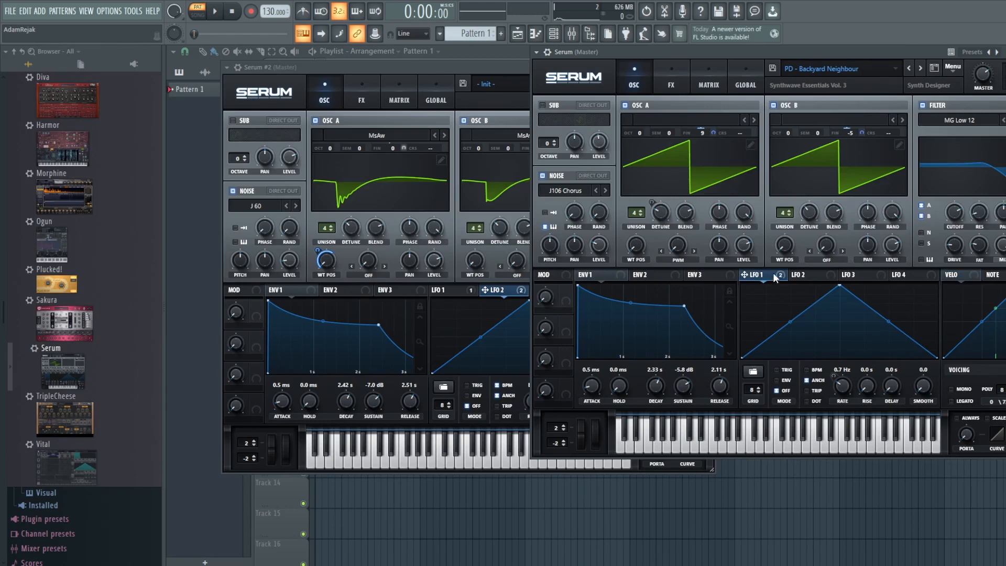
left_click(379, 68)
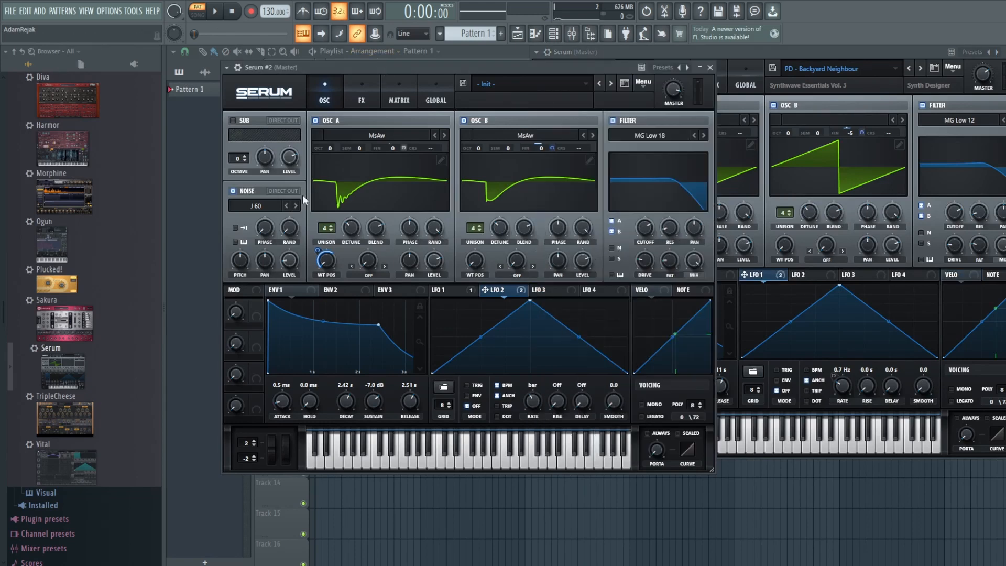
left_click(518, 271)
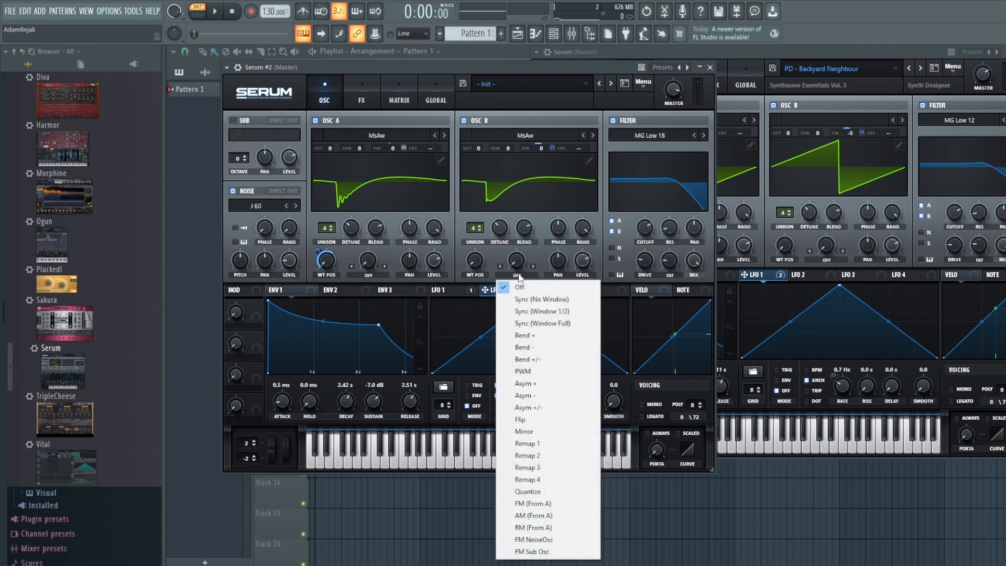
left_click(550, 359)
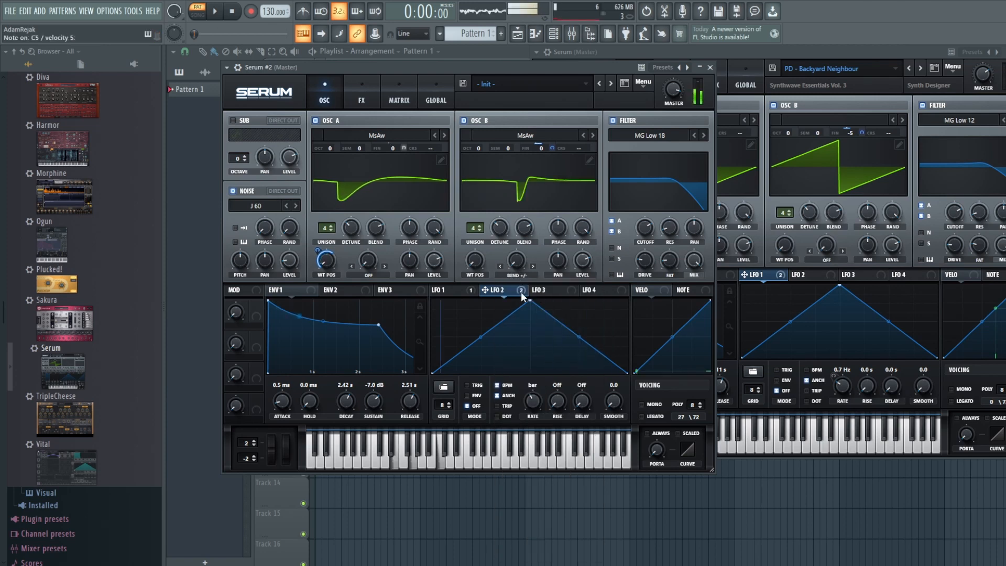
left_click_drag(565, 290, 514, 298)
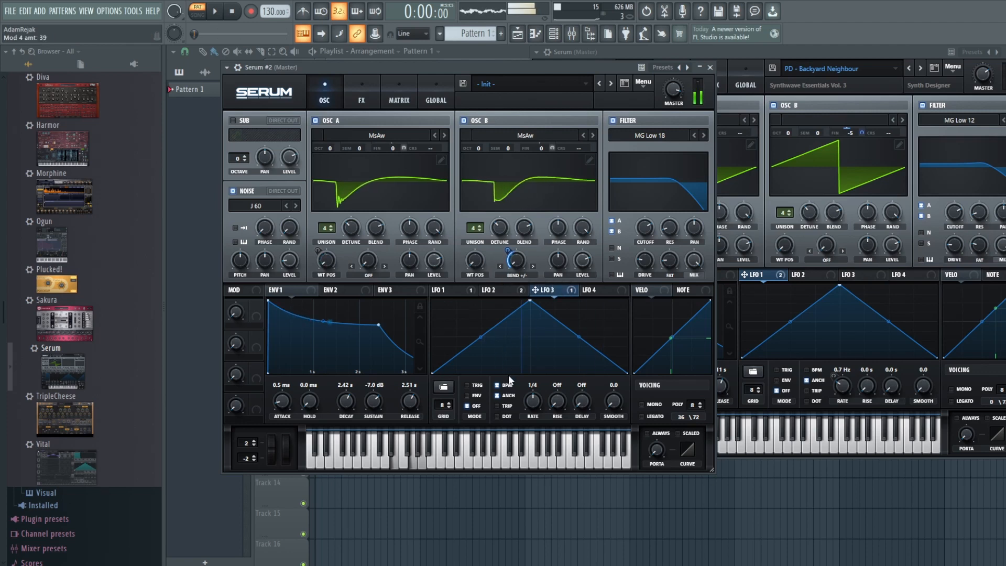
Step: Set LFO 3 to a one-bar rate with a lower triangle peak, then show Serum #2's effects rack
left_click_drag(533, 402, 536, 417)
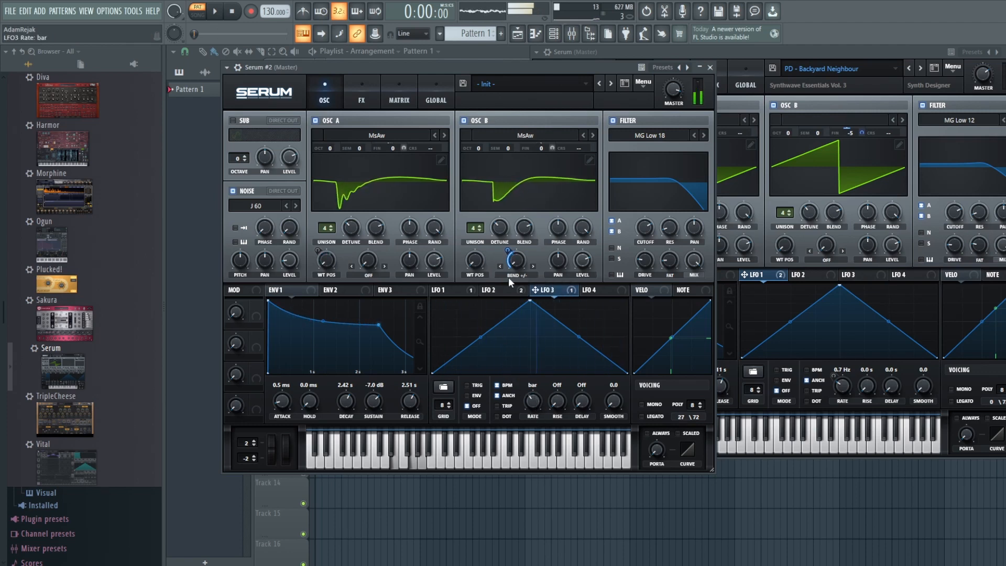
left_click(511, 245)
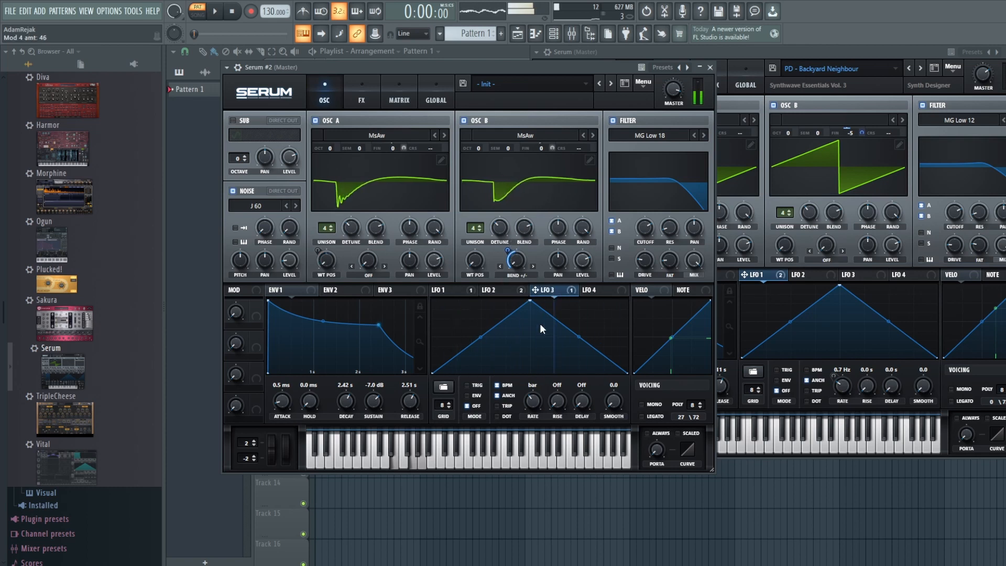
left_click_drag(530, 301, 533, 331)
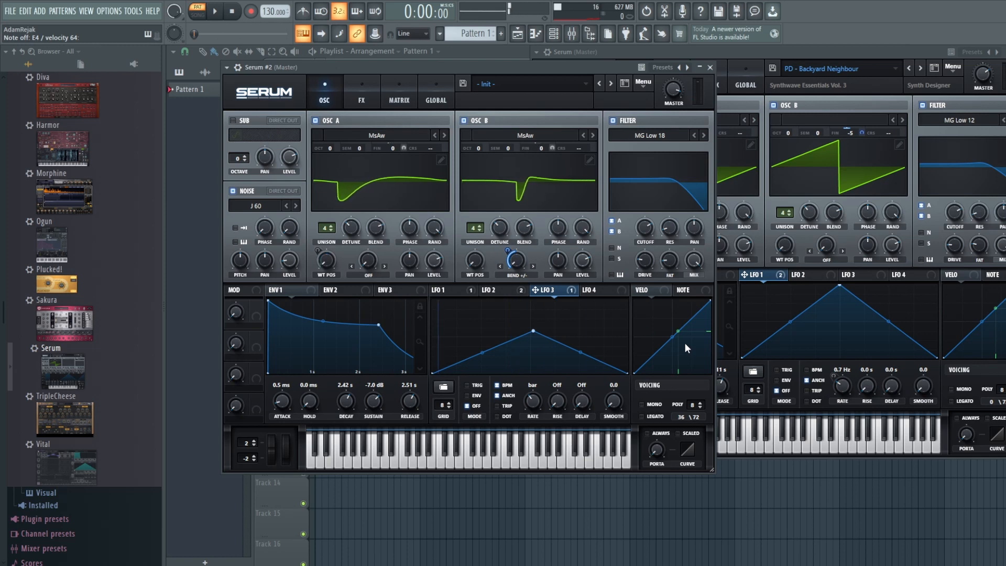
left_click(365, 99)
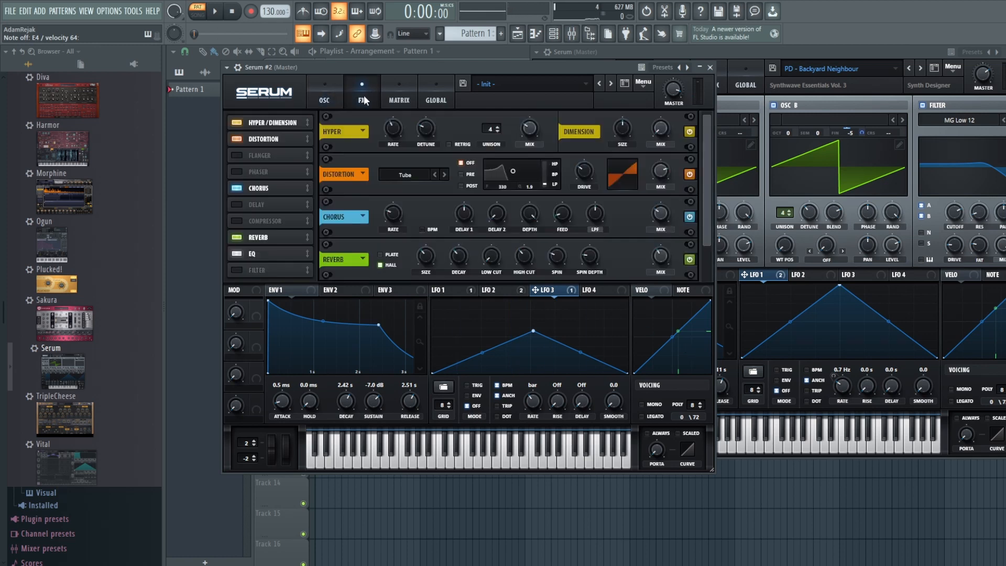
Step: Return Serum #2 to its OSC page and alternate twice with the reference patch to compare
left_click(330, 100)
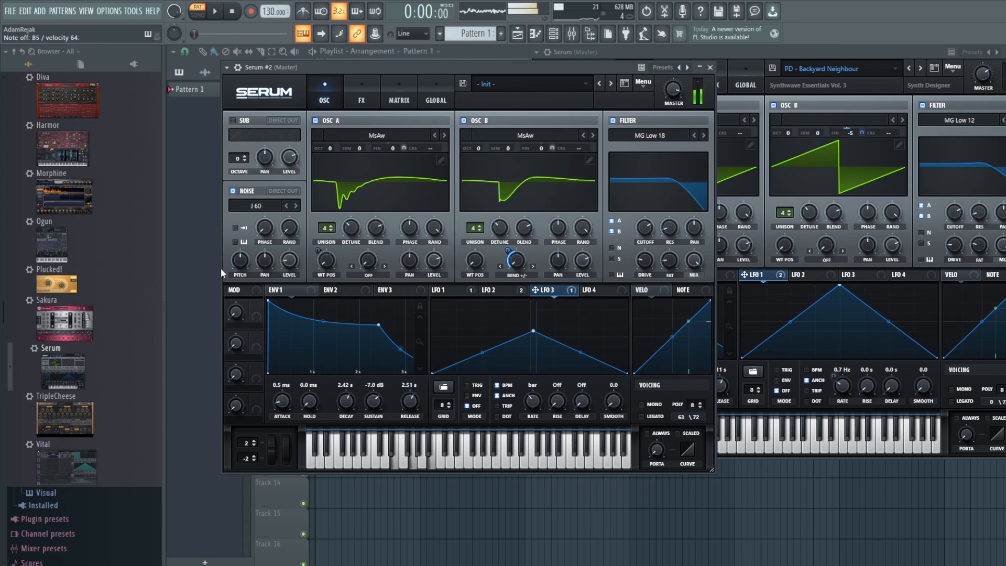
left_click(803, 51)
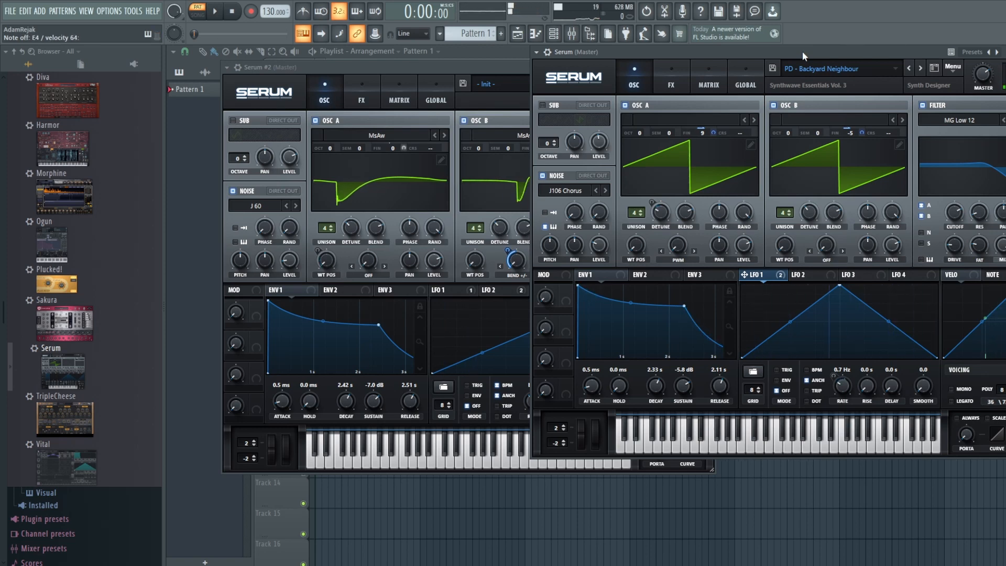
left_click(396, 68)
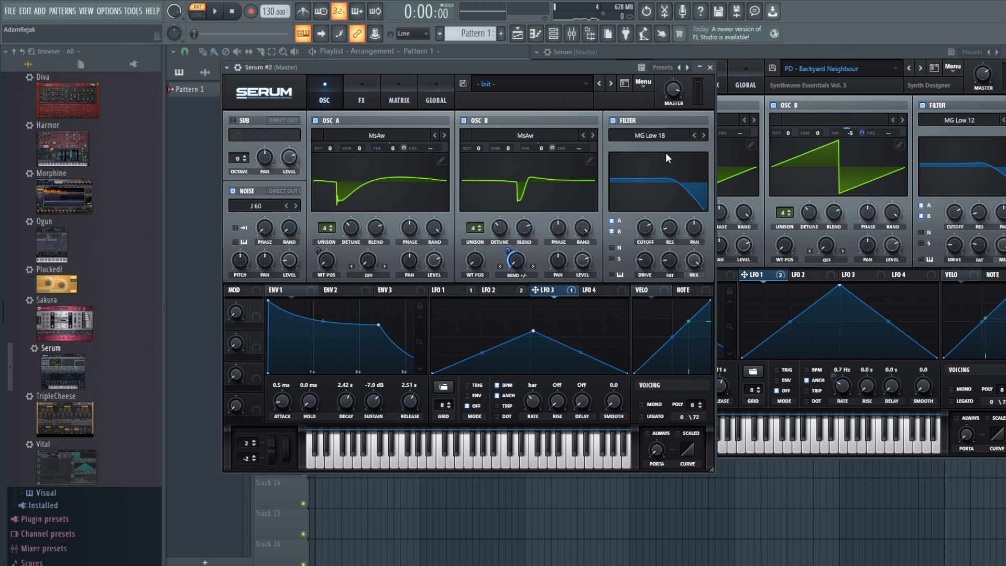
left_click(913, 54)
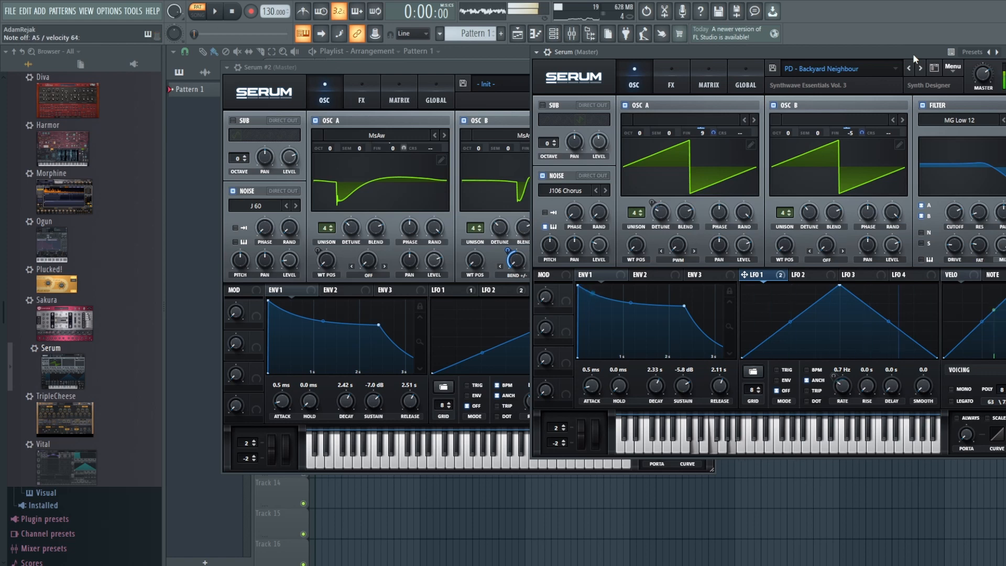
left_click(435, 67)
Step: Compare the reference's Distortion, Chorus, Delay and Reverb chain with Serum #2's FX rack, then return Serum #2 to OSC
left_click(765, 53)
left_click(666, 85)
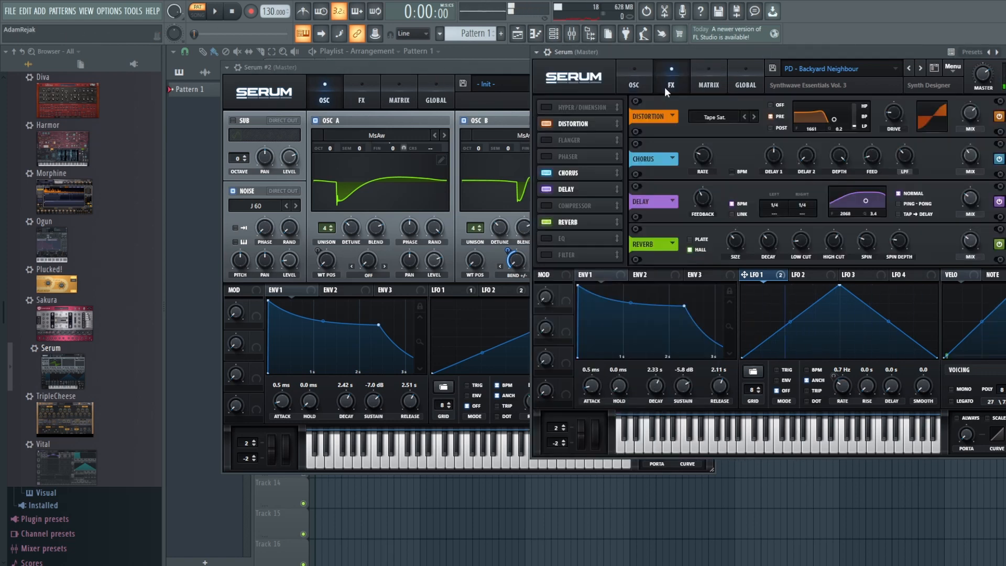
left_click(358, 95)
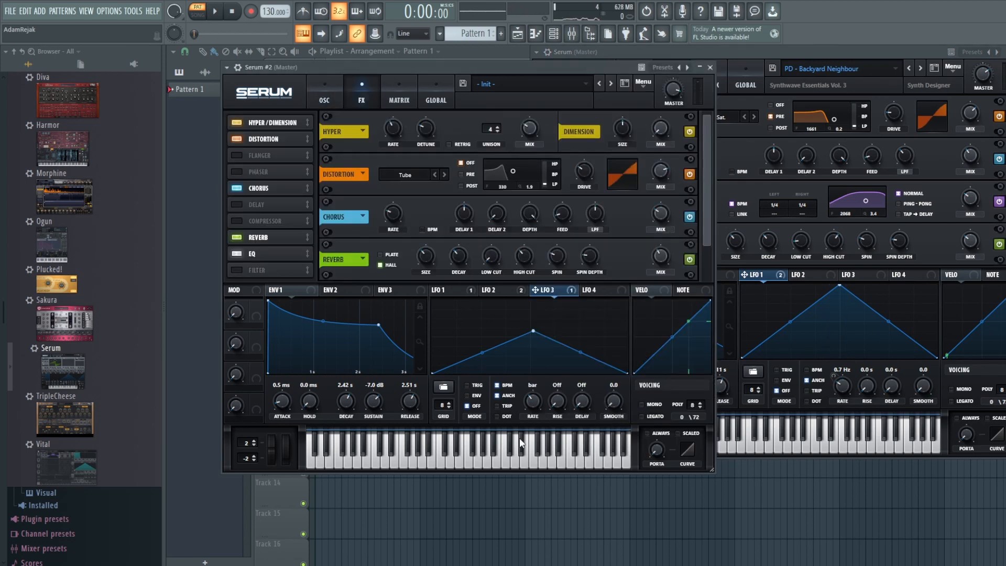
left_click_drag(711, 220, 701, 267)
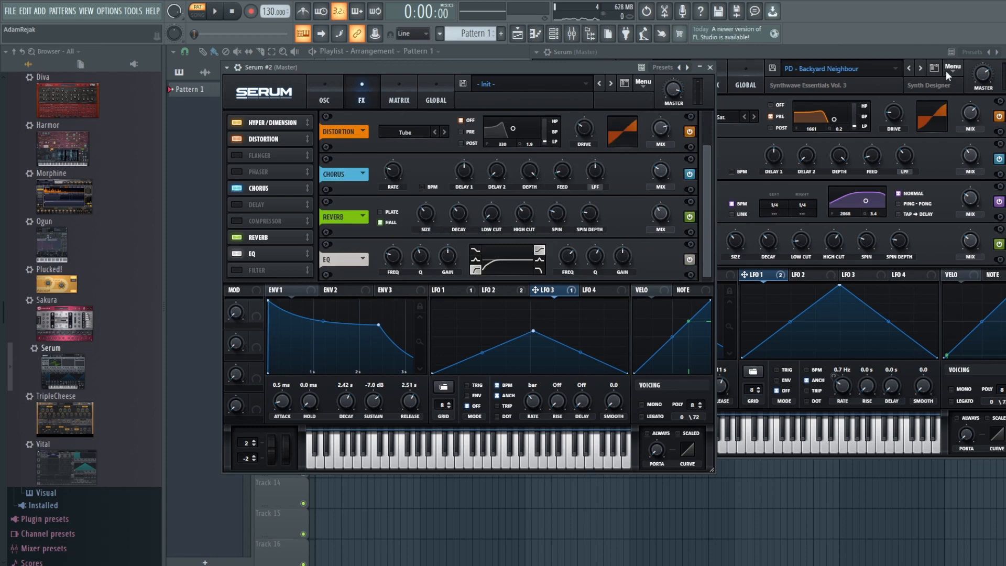
left_click(899, 55)
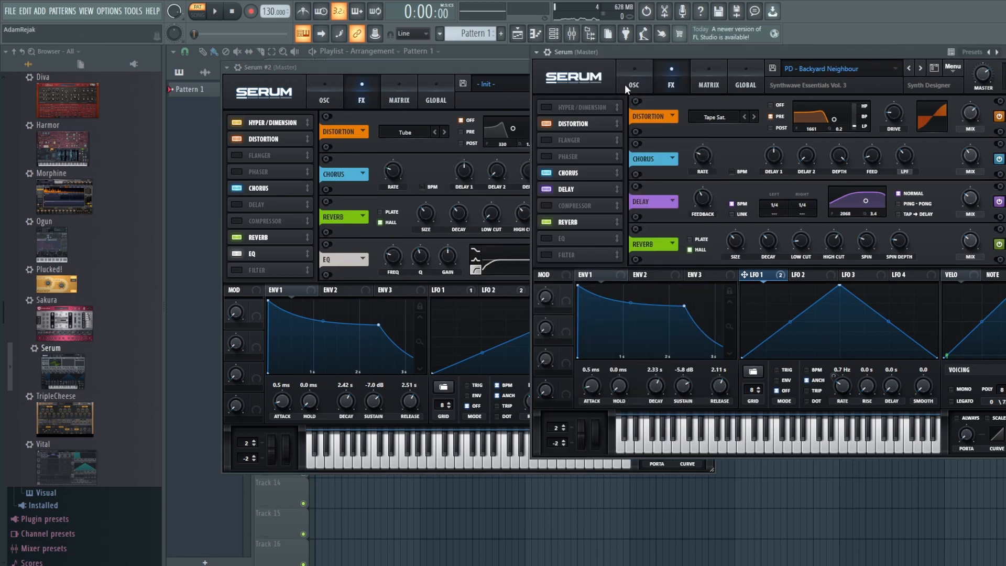
left_click(335, 80)
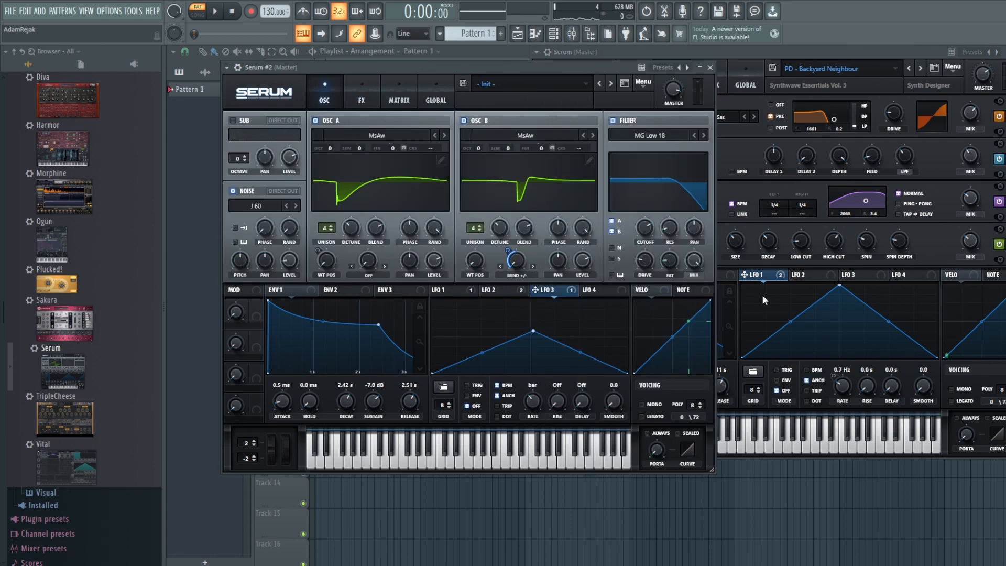